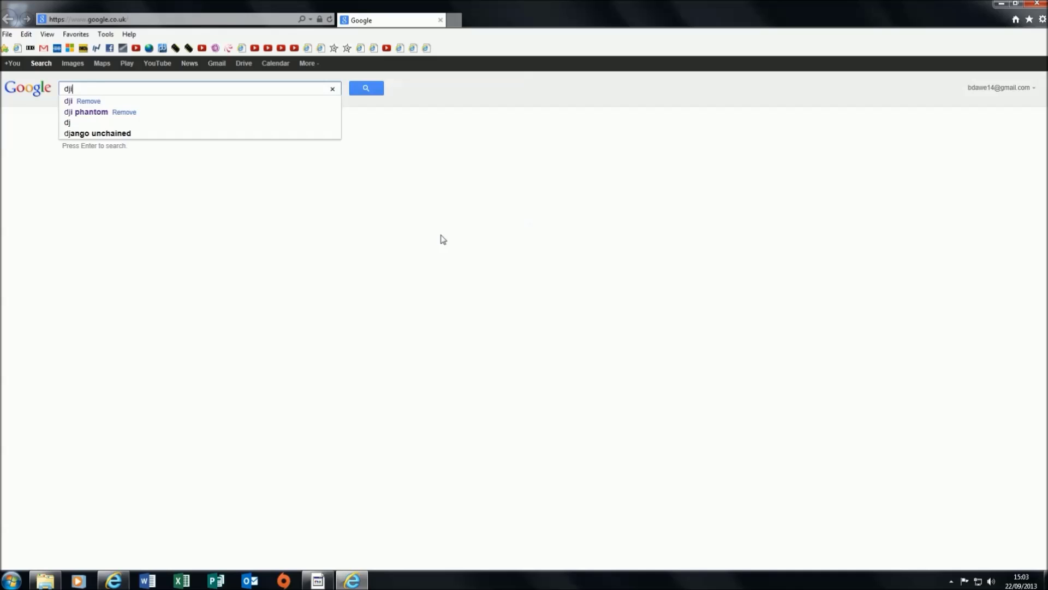
# - Search Google for dji and open the downloads page for the Phantom on the DJI website
pyautogui.press('Return')
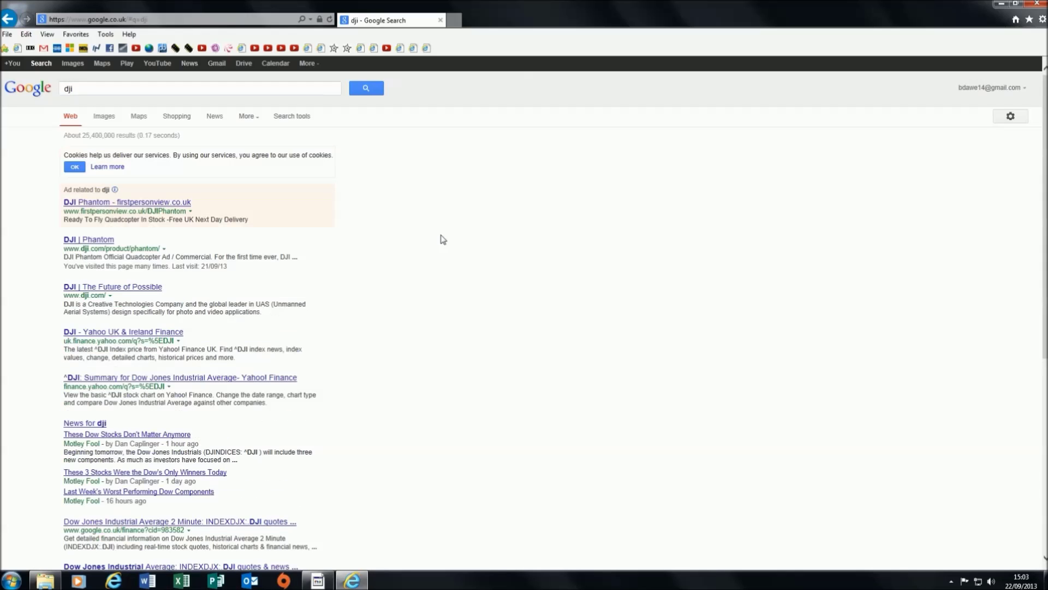
pyautogui.click(111, 242)
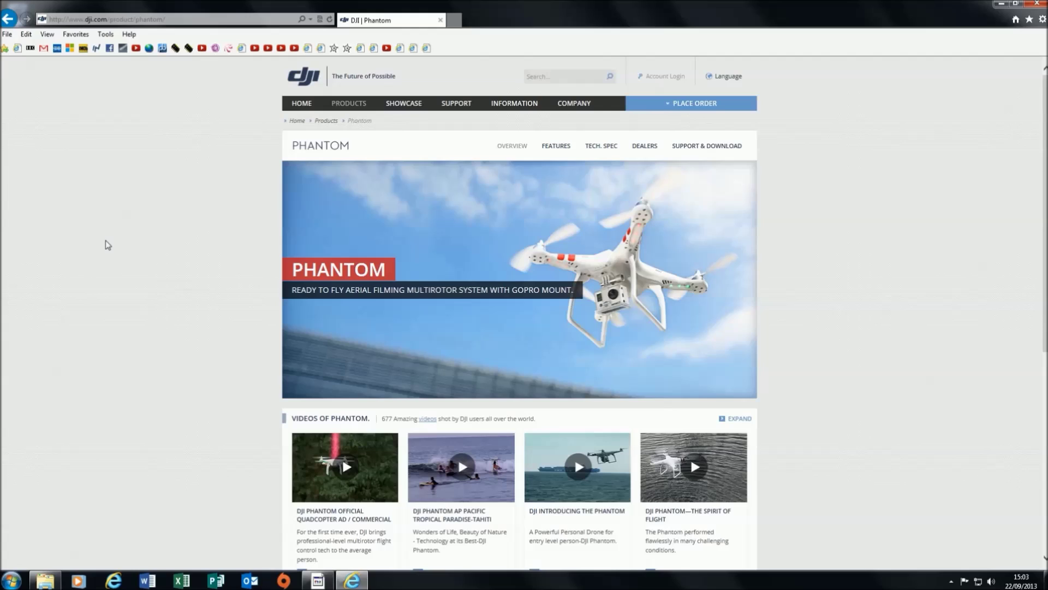
pyautogui.click(709, 152)
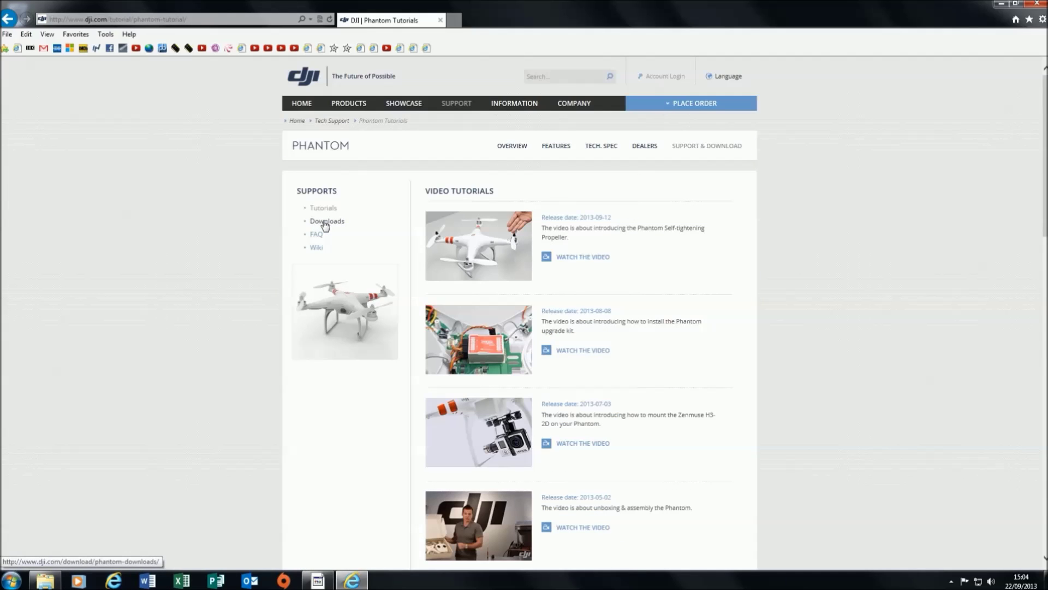
pyautogui.click(325, 221)
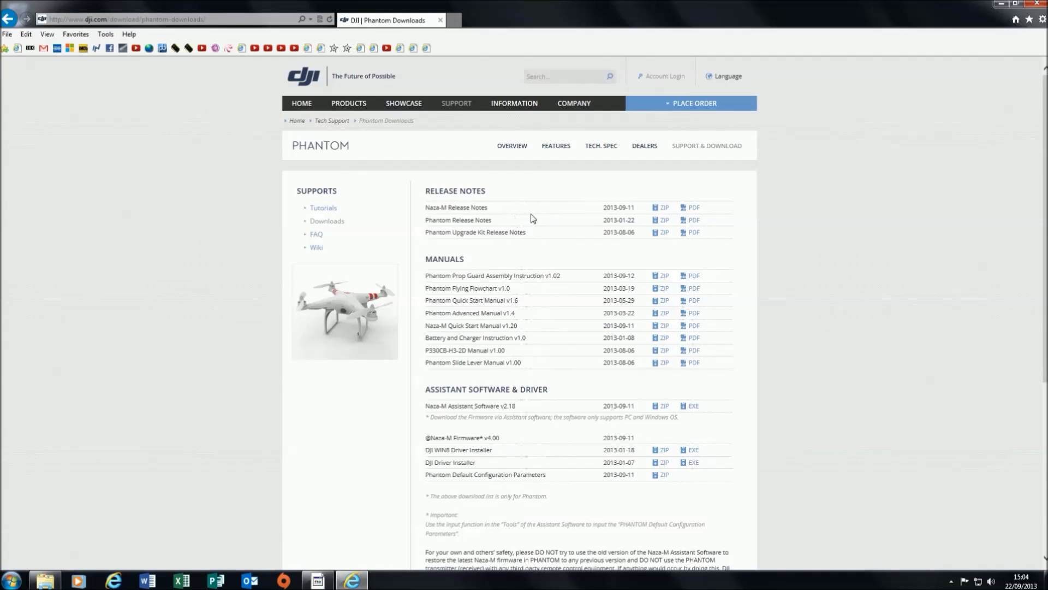
# - Save the Naza-M Release Notes PDF to the Desktop as NM_release_notes_en.pdf
pyautogui.click(694, 209)
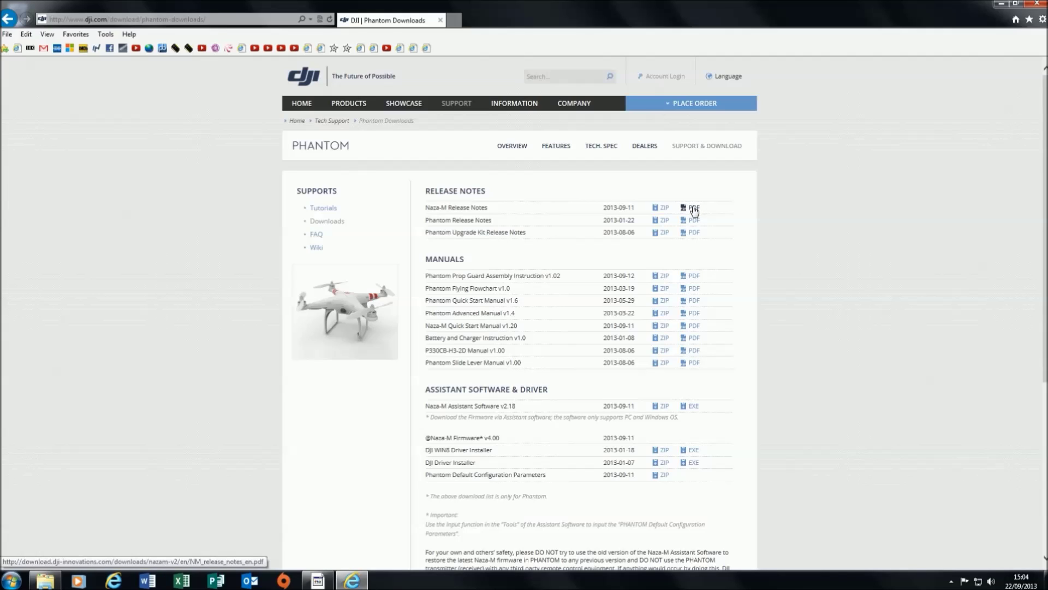
pyautogui.rightClick(694, 210)
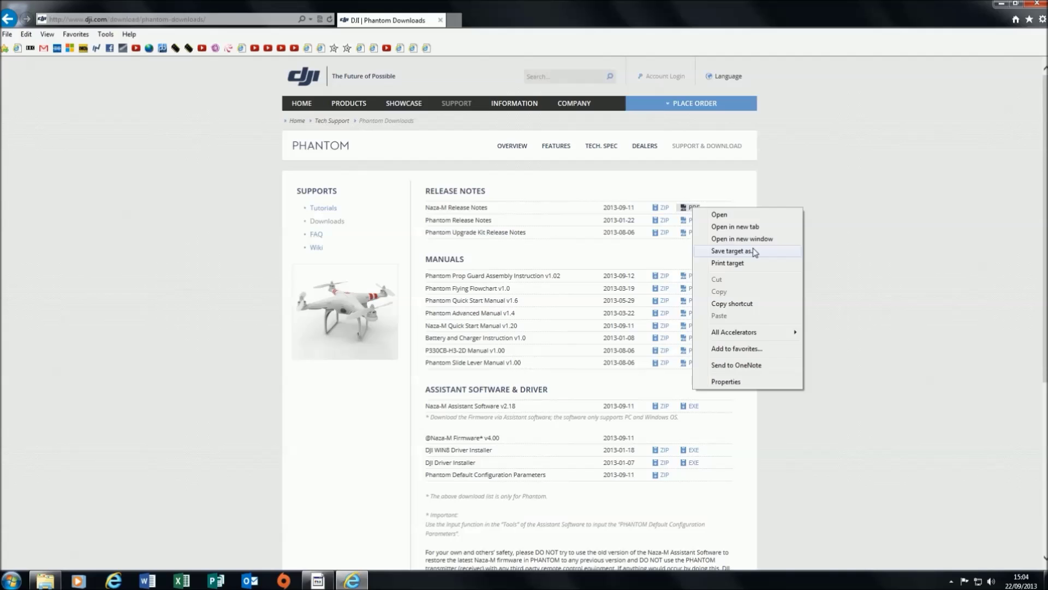
pyautogui.click(731, 251)
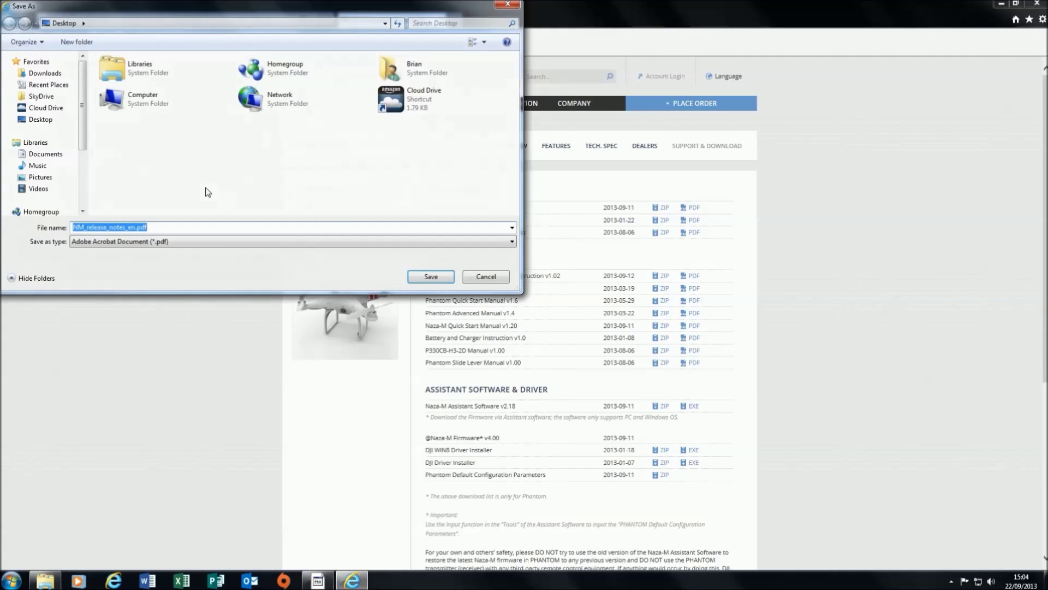
pyautogui.click(437, 278)
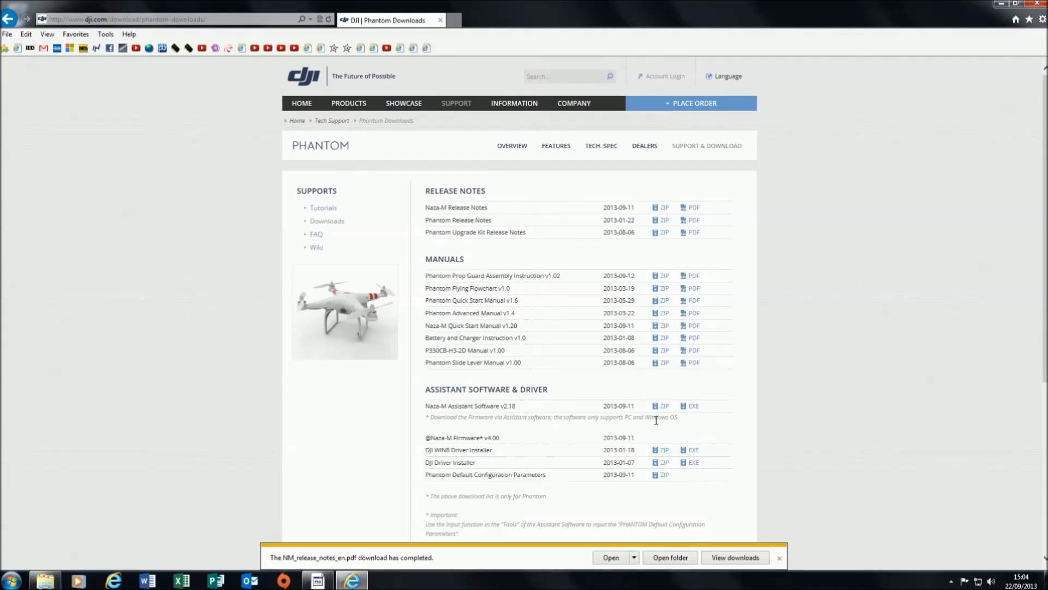
# - Save the ZIP version of Naza-M Assistant Software v2.18 to the Desktop
pyautogui.moveTo(527, 409); pyautogui.dragTo(415, 409)
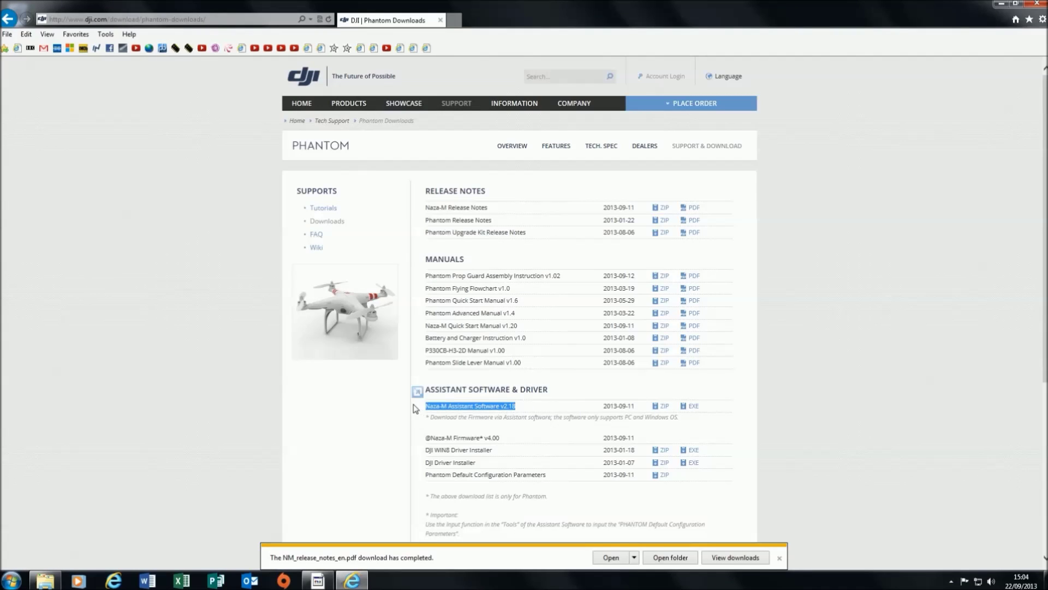
pyautogui.rightClick(661, 407)
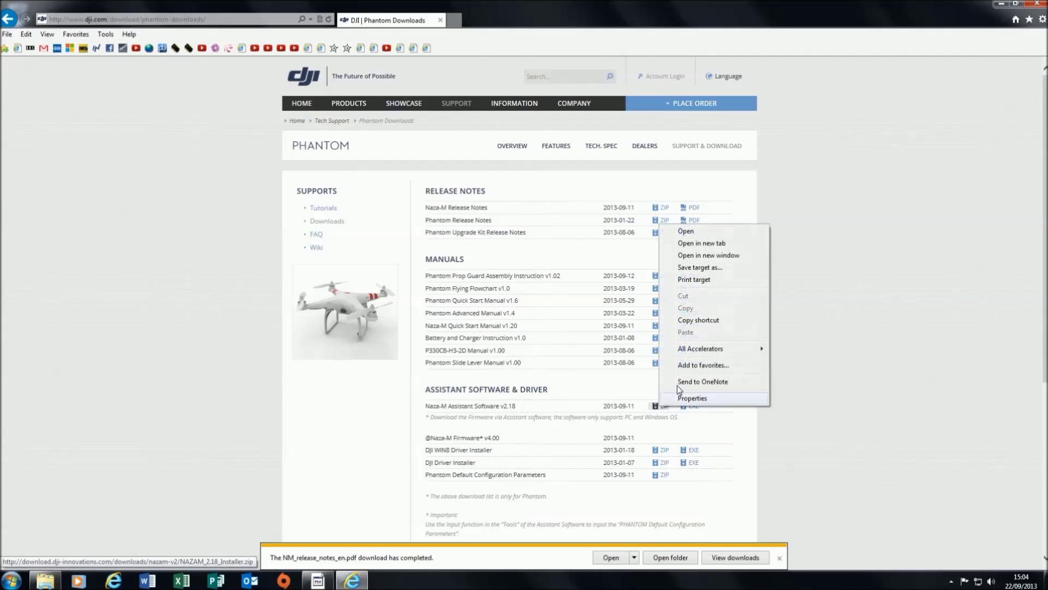
pyautogui.click(699, 267)
pyautogui.click(432, 276)
# - Save the Phantom Default Configuration Parameters ZIP to the Desktop as PHANTOM_Default_Configuration_Parameters.zip
pyautogui.moveTo(556, 481); pyautogui.dragTo(432, 482)
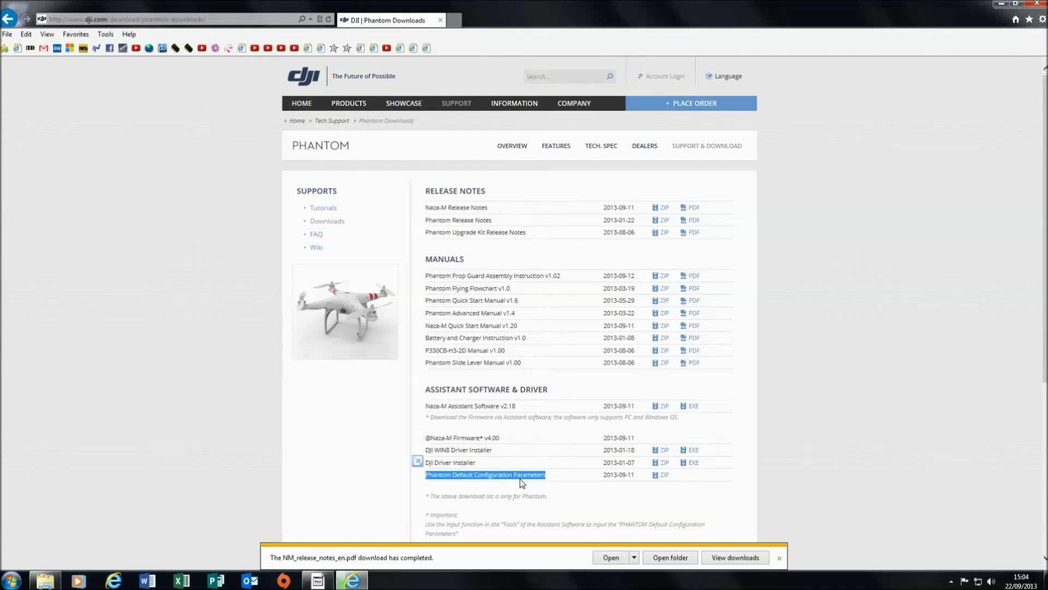
pyautogui.rightClick(663, 477)
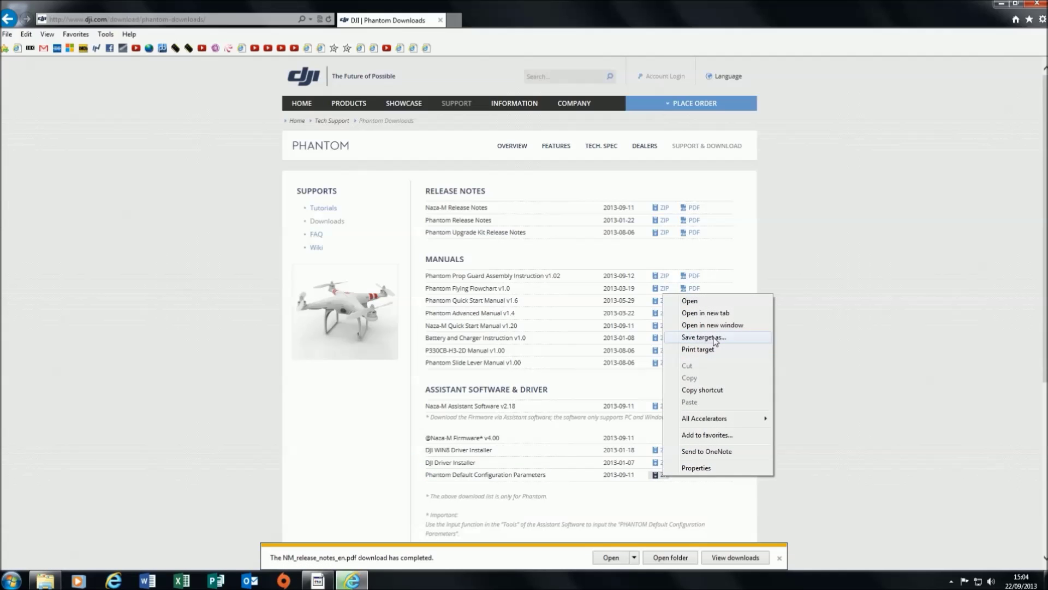
pyautogui.click(704, 337)
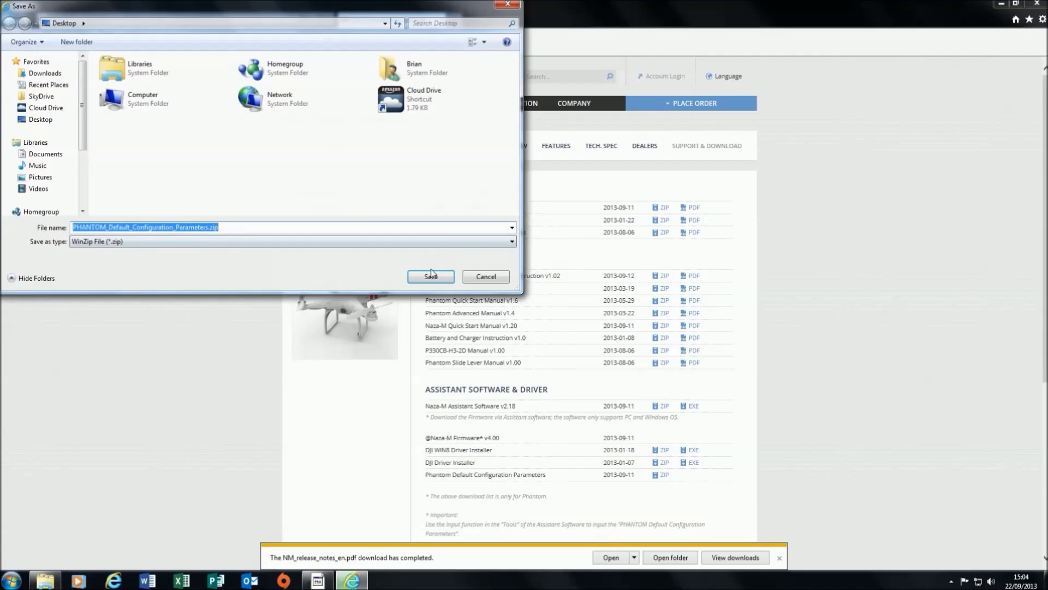
pyautogui.click(431, 276)
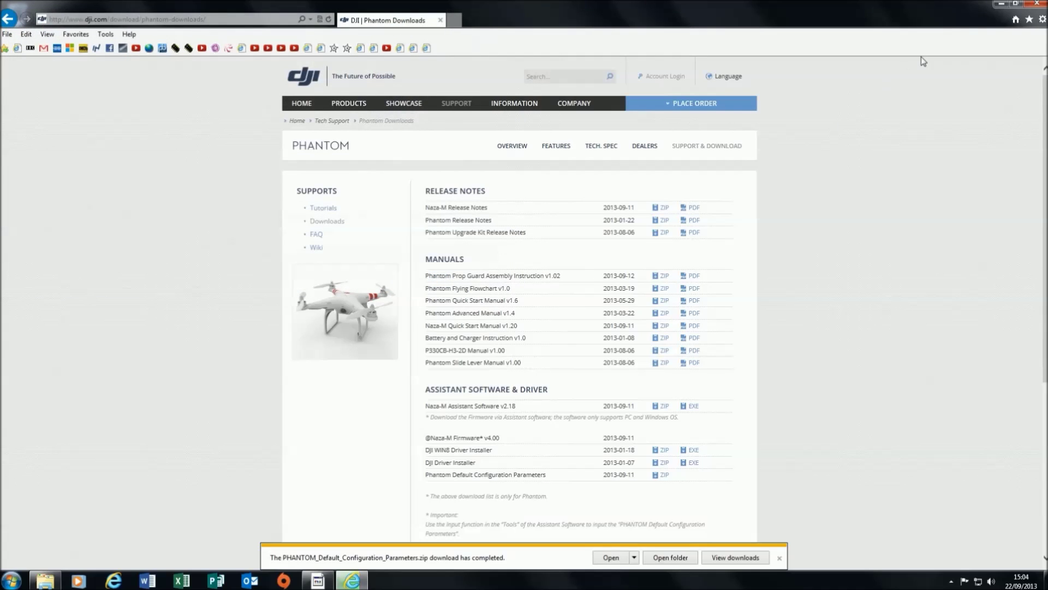
# - Switch to the desktop and extract the .nazam configuration file from the Phantom parameters ZIP onto it, then close the archive
pyautogui.click(1002, 4)
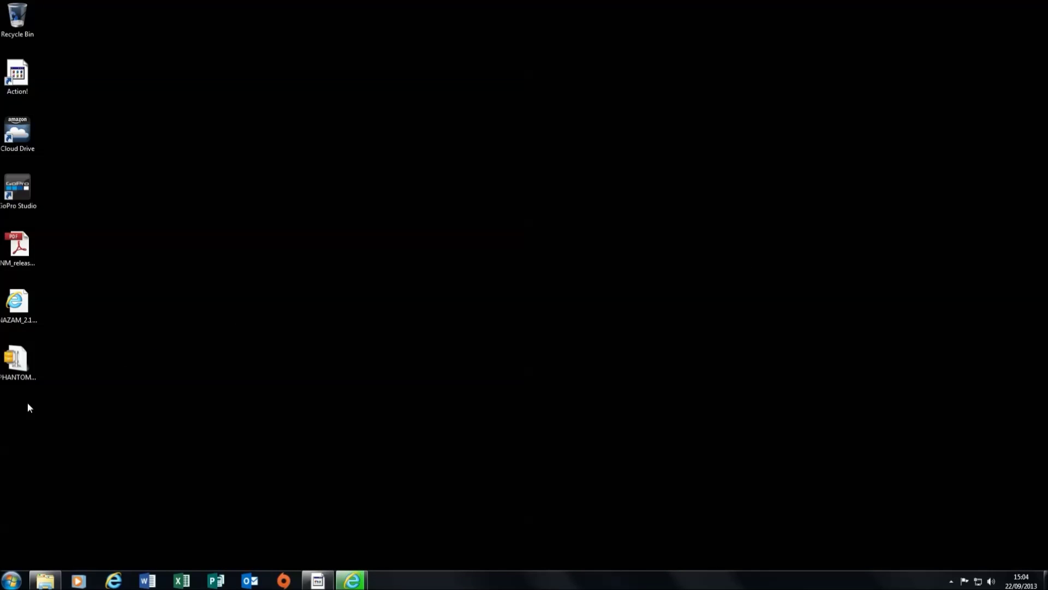
pyautogui.click(22, 358)
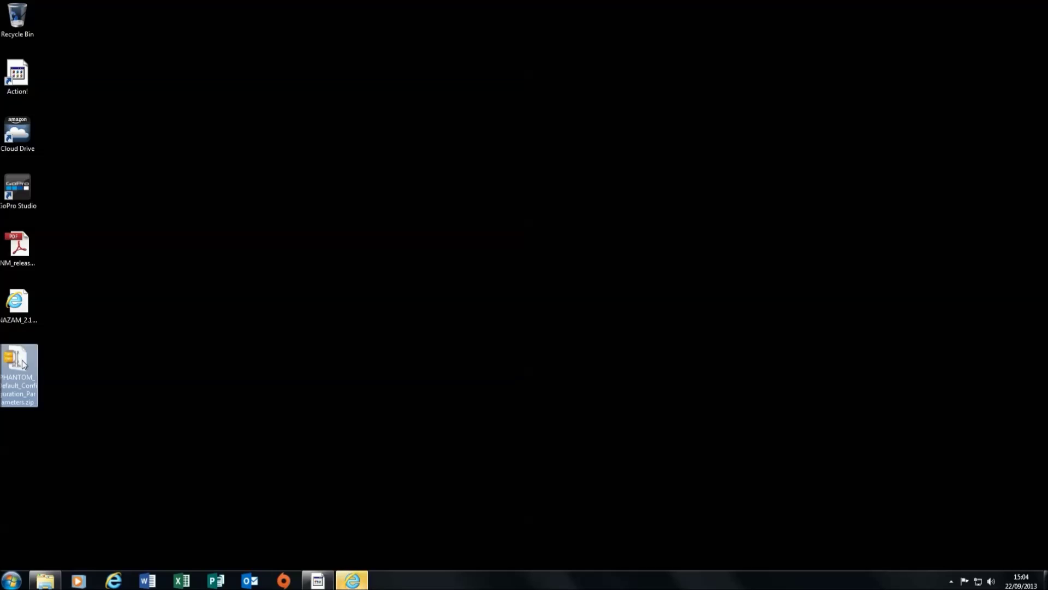
pyautogui.doubleClick(20, 359)
pyautogui.moveTo(353, 185); pyautogui.dragTo(19, 423)
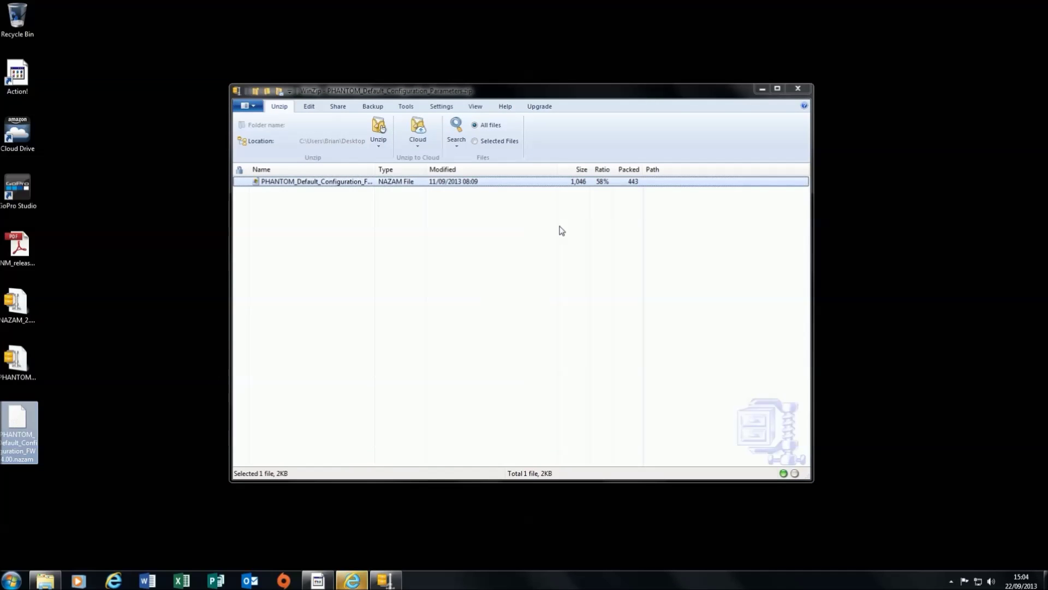
pyautogui.click(788, 91)
# - Extract NAZAM_2.18_Installer.exe from the NAZAM ZIP onto the desktop and close the archive
pyautogui.doubleClick(24, 305)
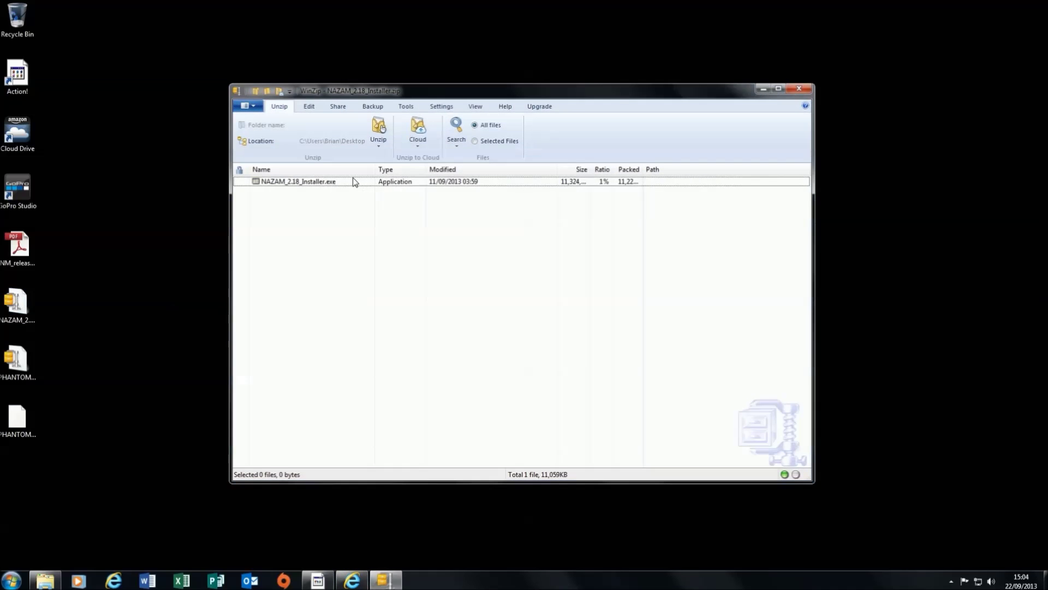
pyautogui.moveTo(353, 183); pyautogui.dragTo(19, 473)
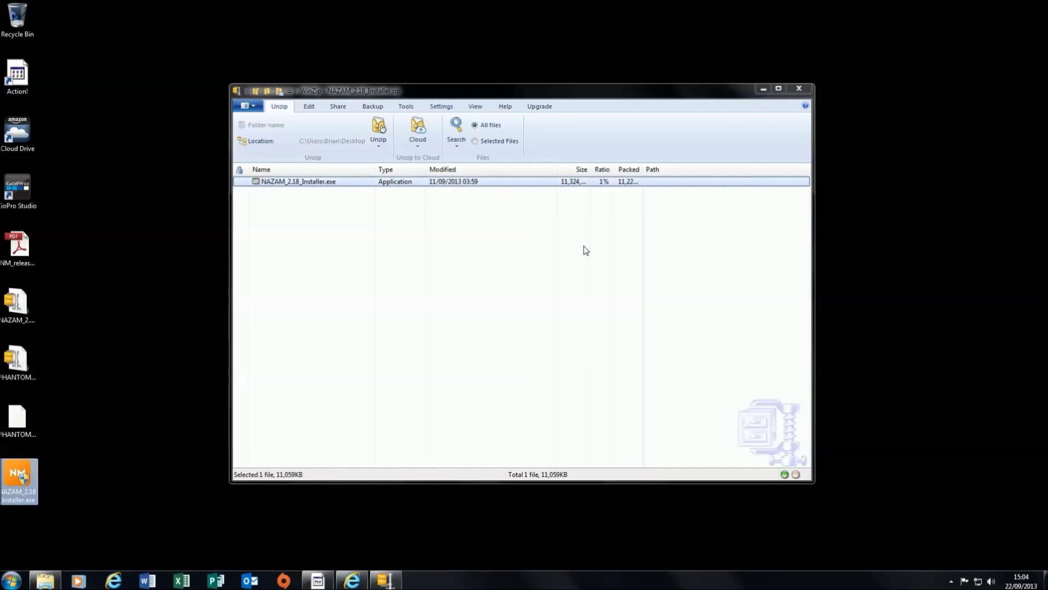
pyautogui.click(799, 88)
# - Send both downloaded ZIP archives on the desktop to the Recycle Bin
pyautogui.click(264, 380)
pyautogui.moveTo(48, 287); pyautogui.dragTo(7, 382)
pyautogui.moveTo(16, 360); pyautogui.dragTo(18, 17)
# - Run the NAZAM 2.18 installer in English and install DJI NAZAM Assistant in the default folder with a desktop icon
pyautogui.moveTo(18, 473); pyautogui.dragTo(230, 304)
pyautogui.doubleClick(230, 303)
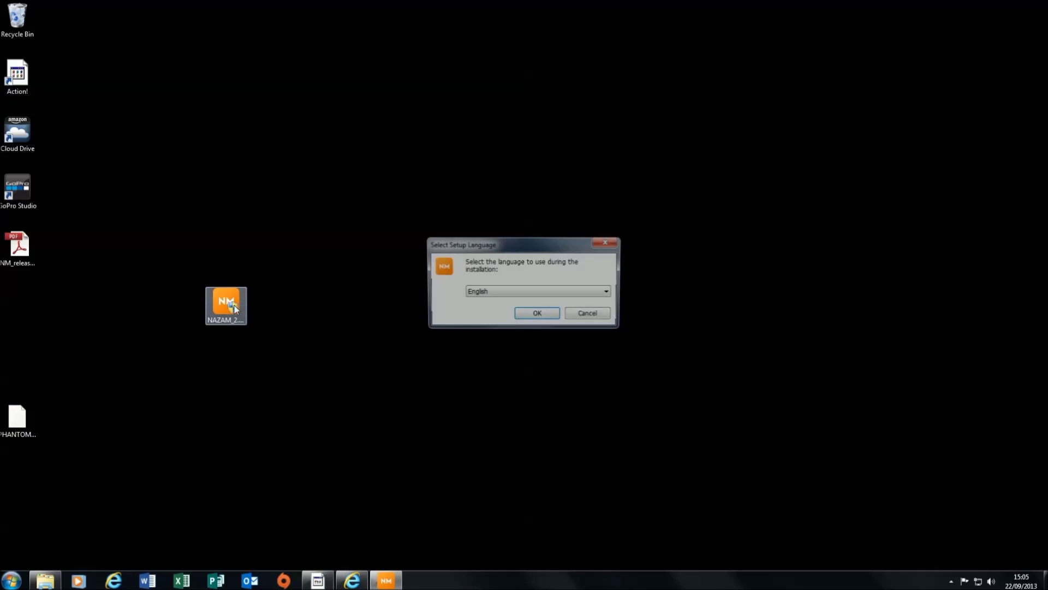
pyautogui.click(538, 315)
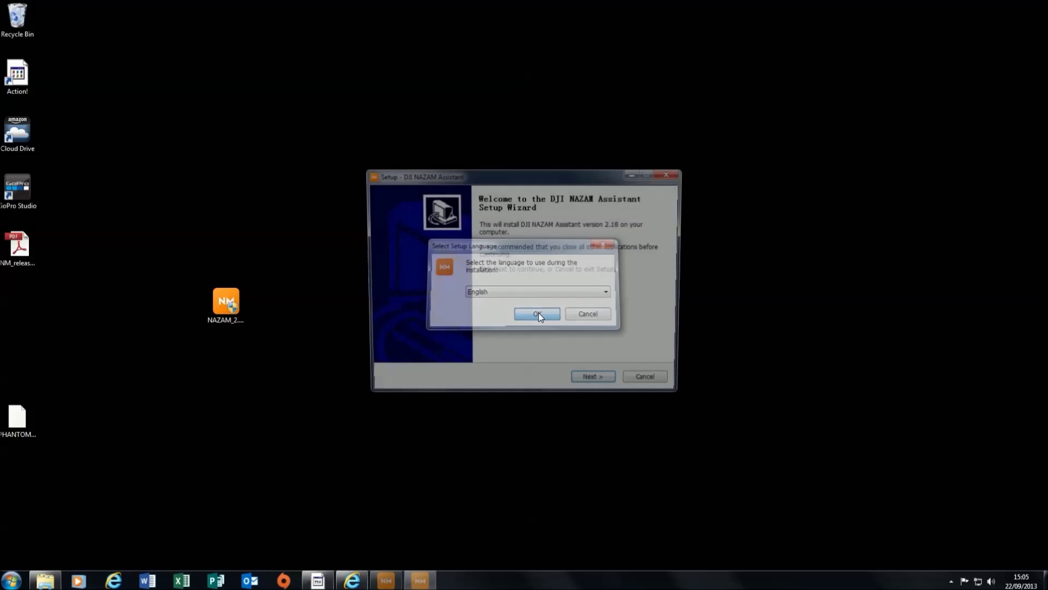
pyautogui.click(599, 384)
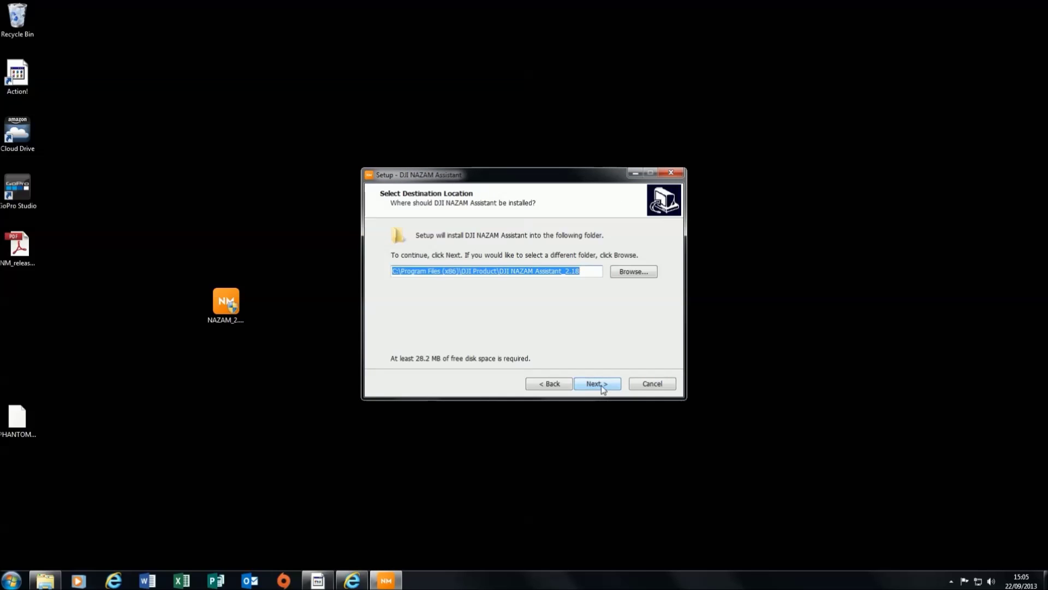
pyautogui.click(601, 385)
pyautogui.click(597, 384)
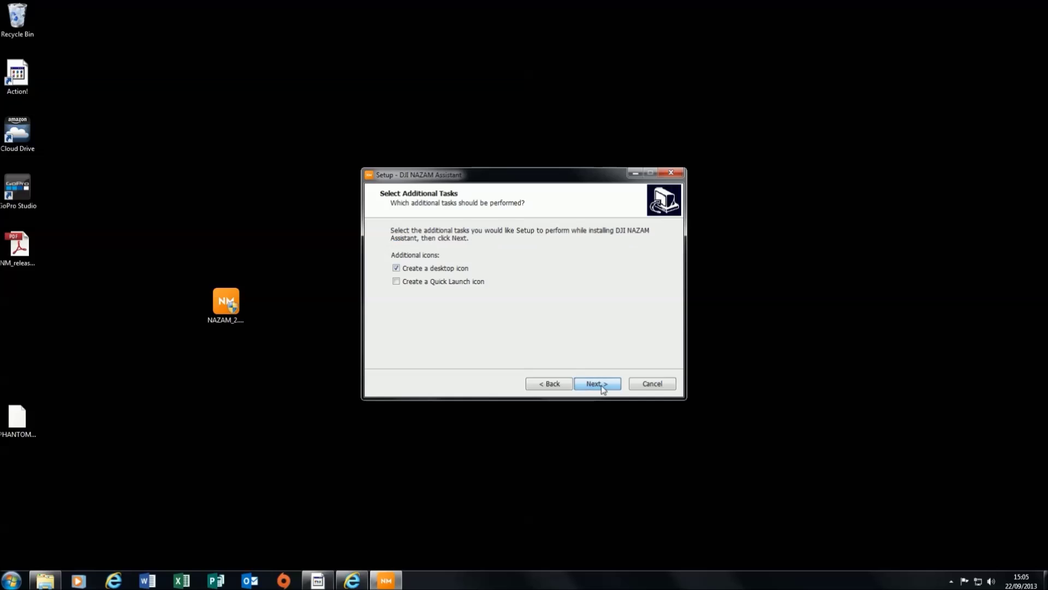
pyautogui.click(597, 384)
pyautogui.click(597, 384)
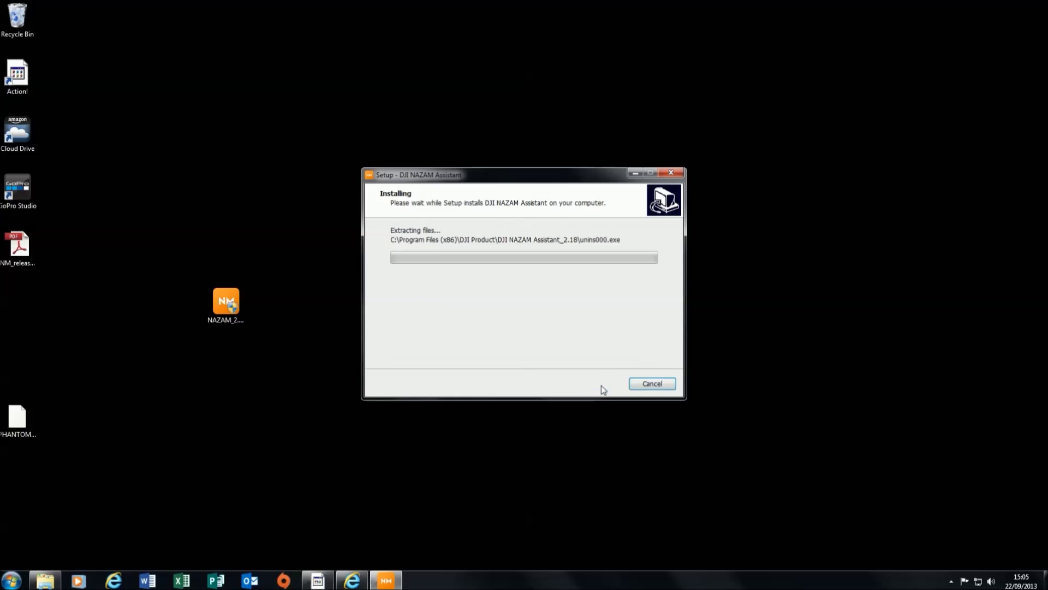
pyautogui.click(602, 386)
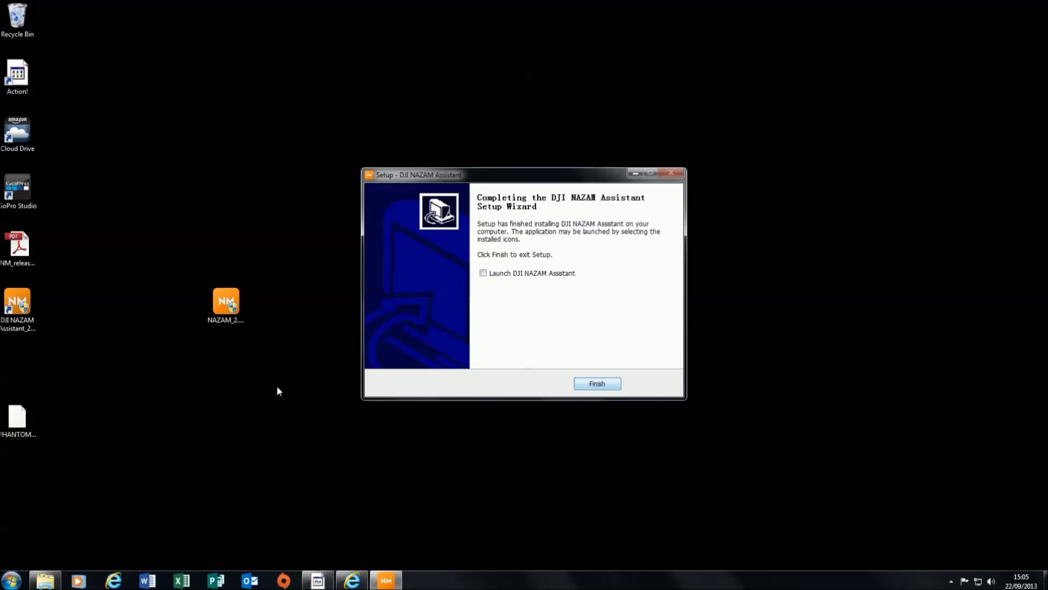
# - Move the Phantom configuration file up beneath the assistant shortcut and send the NAZAM installer to the Recycle Bin
pyautogui.moveTo(3, 421); pyautogui.dragTo(6, 366)
pyautogui.moveTo(242, 308); pyautogui.dragTo(22, 19)
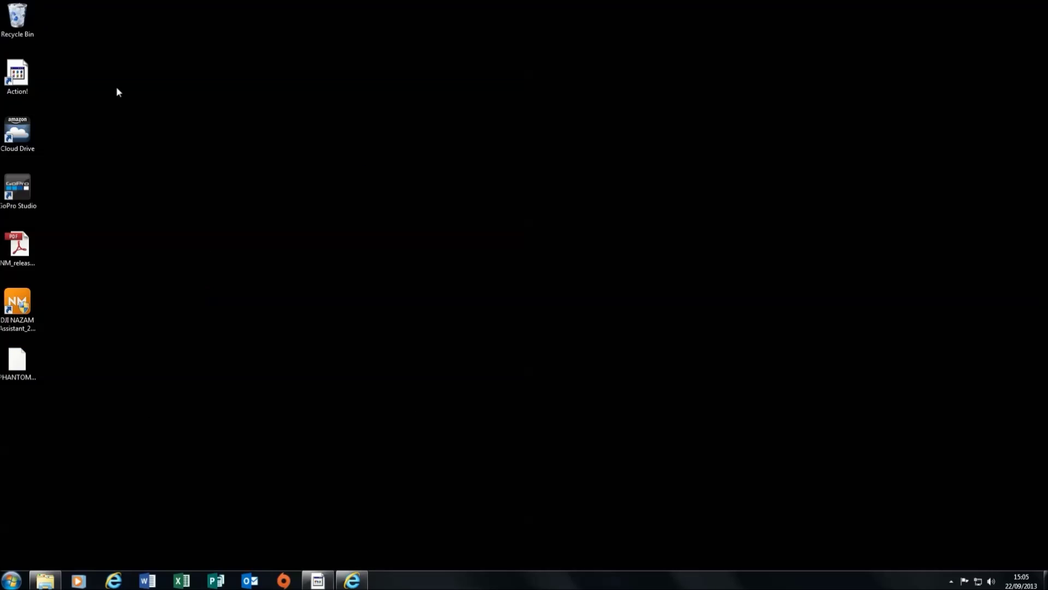
# - Check the installed programs for the DJI NAZAM Assistant versions in the DJI Product folder
pyautogui.click(11, 580)
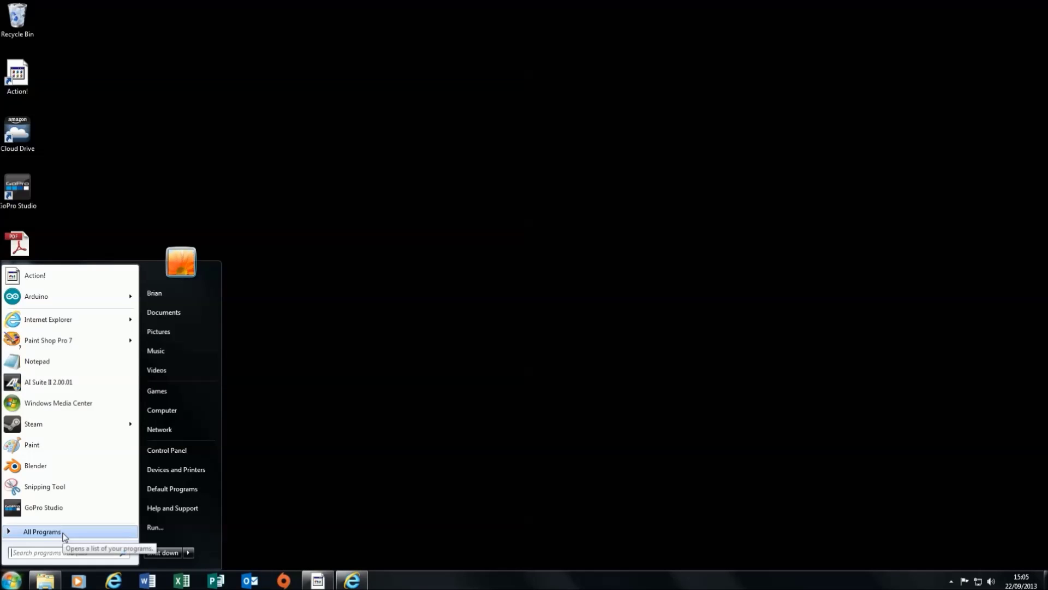
pyautogui.click(64, 533)
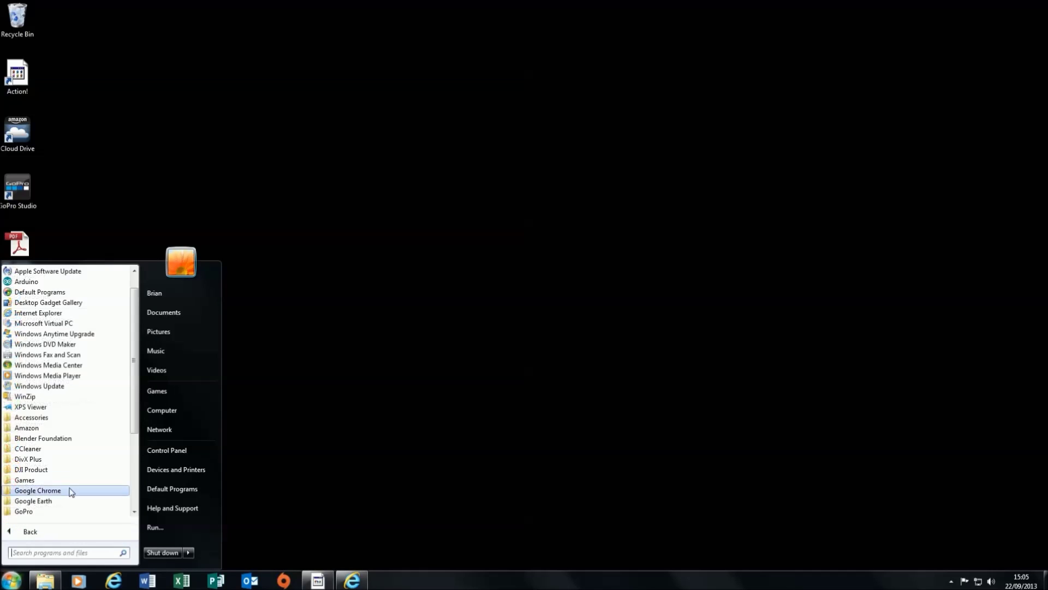
pyautogui.click(47, 467)
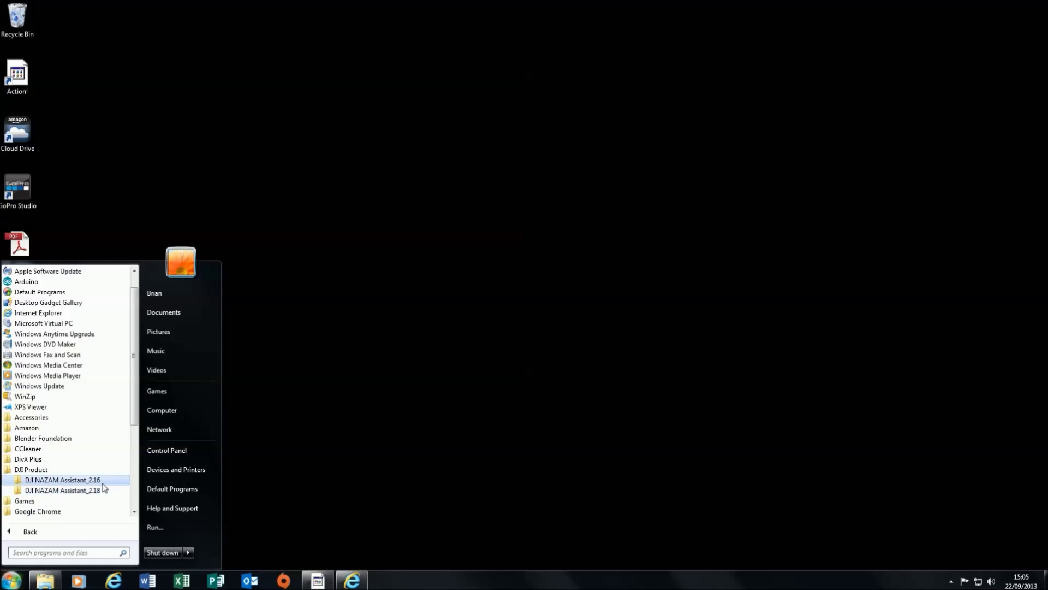
pyautogui.click(294, 439)
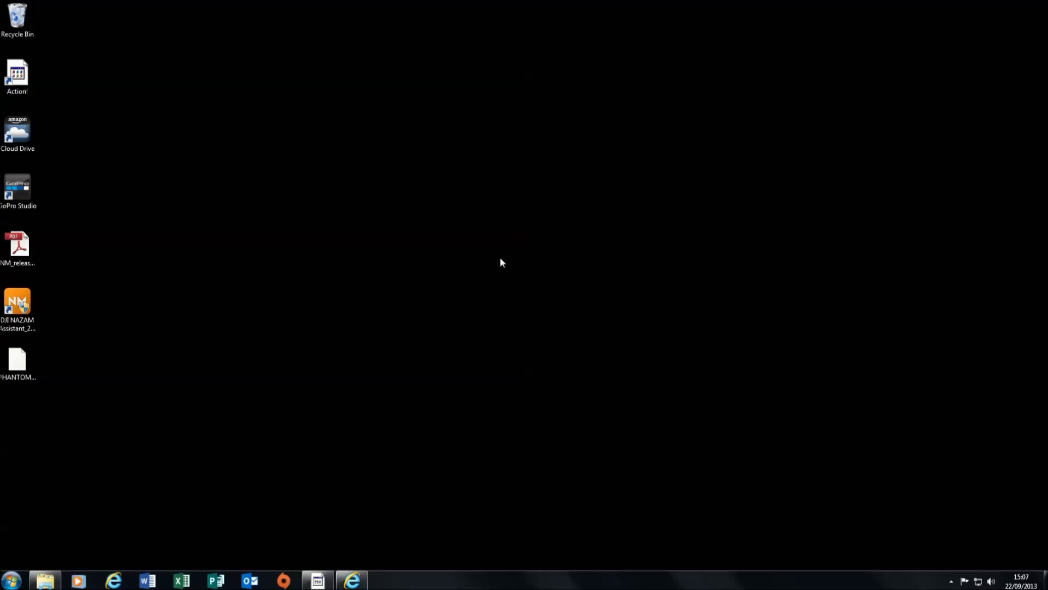
# - Open the NM release notes PDF and read the firmware 4.00 changes, from Ground Station to compass calibration, plus the important upgrade notes
pyautogui.doubleClick(28, 248)
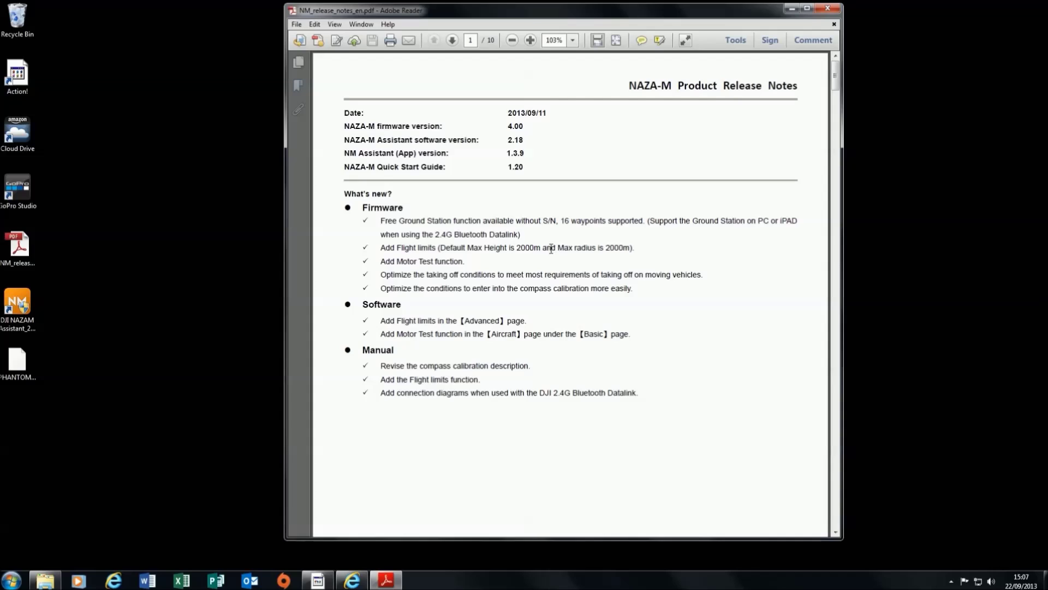
pyautogui.moveTo(343, 125); pyautogui.dragTo(527, 127)
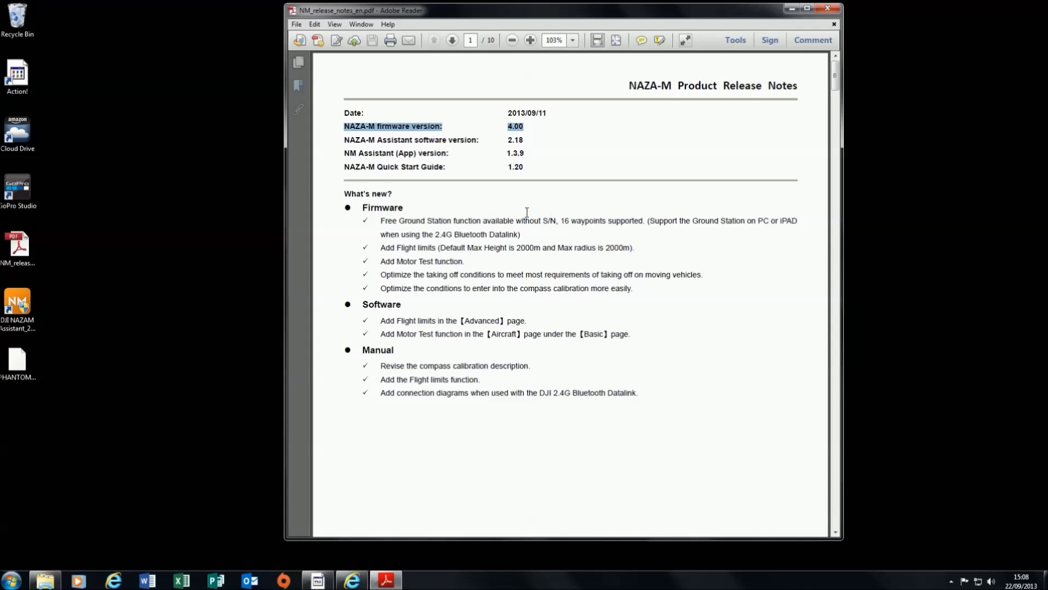
pyautogui.moveTo(381, 220); pyautogui.dragTo(523, 236)
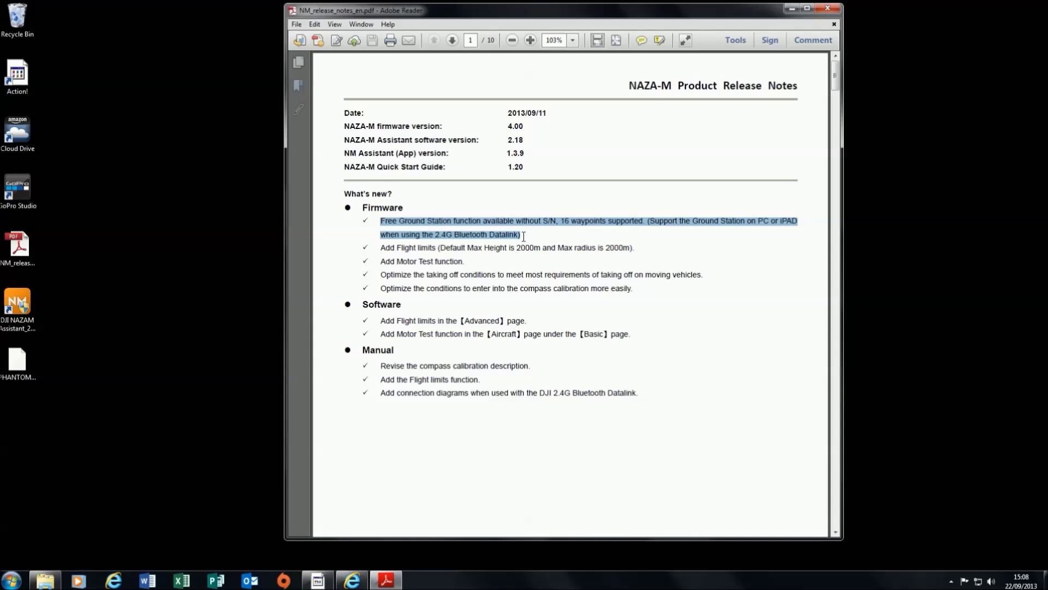
pyautogui.moveTo(381, 247); pyautogui.dragTo(643, 248)
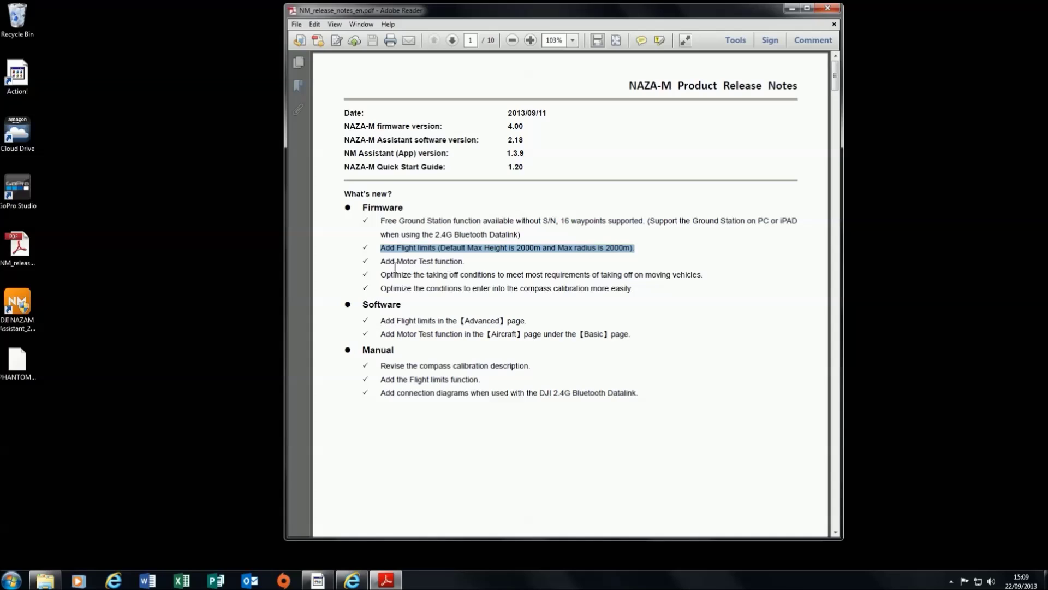
pyautogui.moveTo(380, 261); pyautogui.dragTo(471, 261)
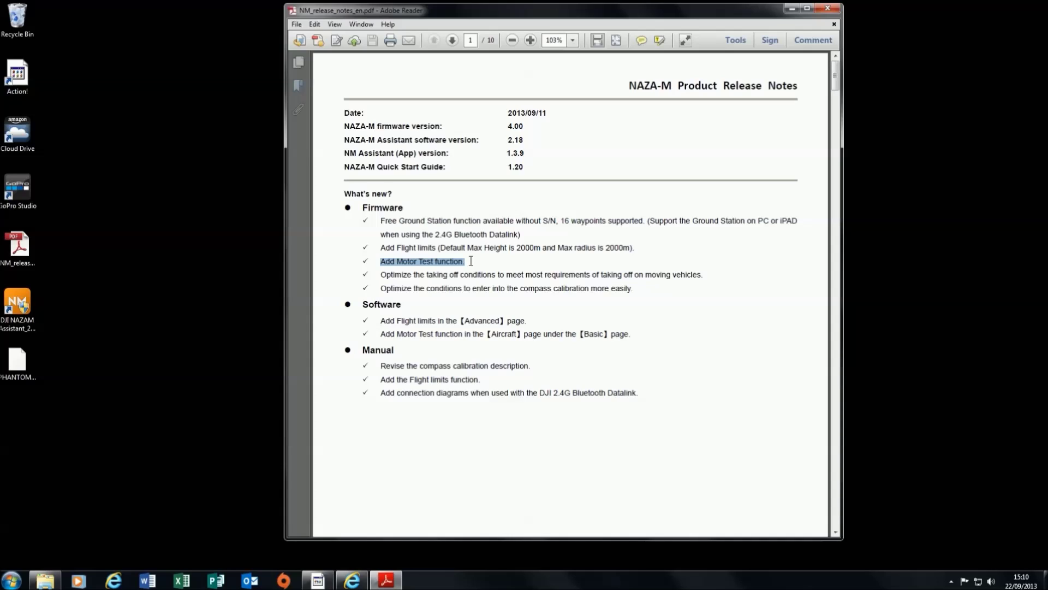
pyautogui.moveTo(381, 275); pyautogui.dragTo(636, 294)
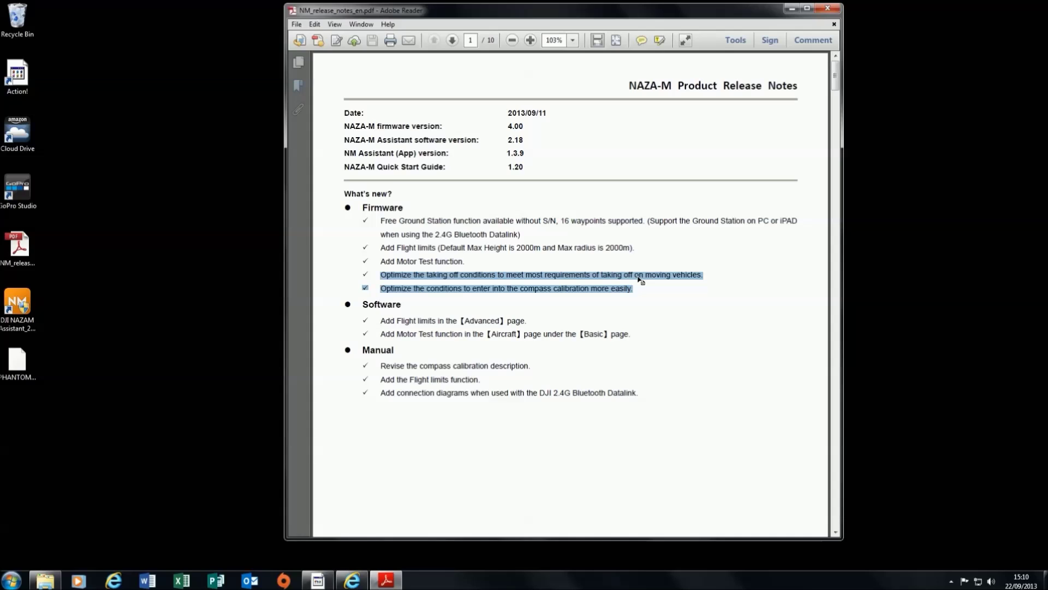
pyautogui.scroll(-4, 617, 270)
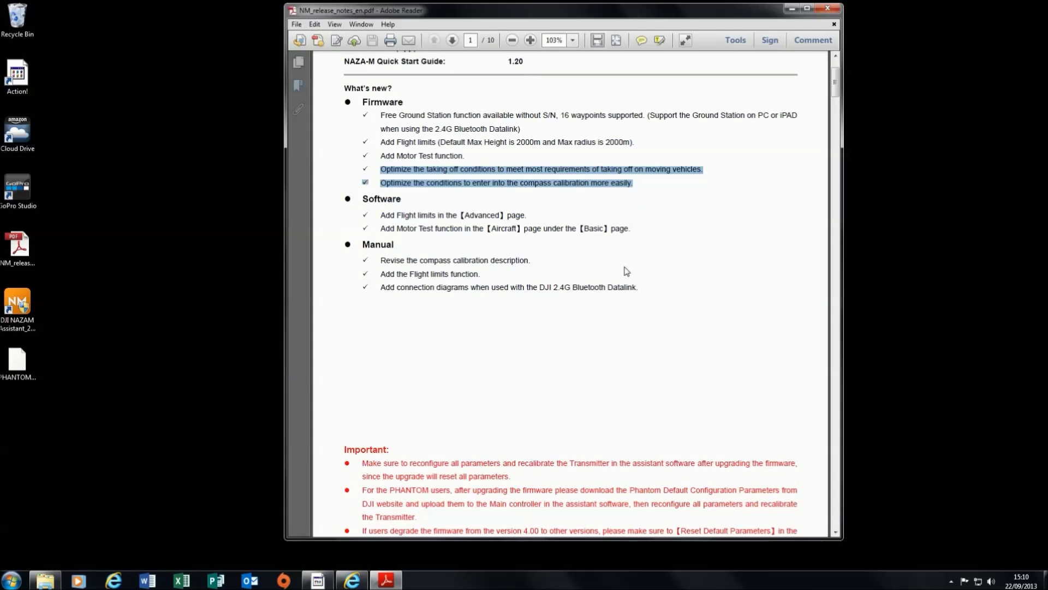
pyautogui.scroll(-2, 627, 271)
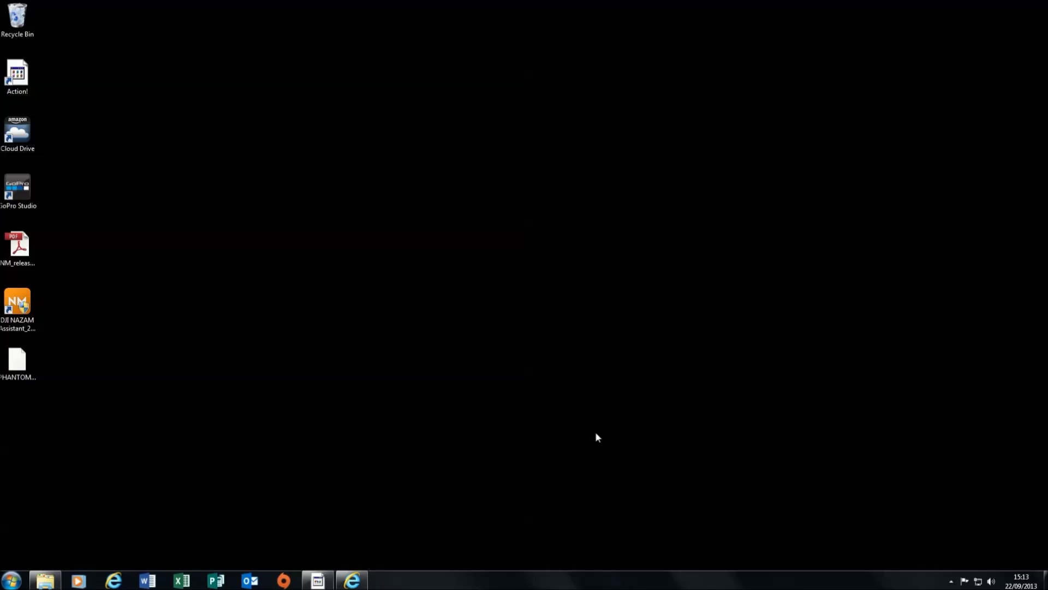
# - Launch DJI NAZAM Assistant 2.18 from the desktop, skip the intro and dismiss the firmware announcements
pyautogui.doubleClick(26, 306)
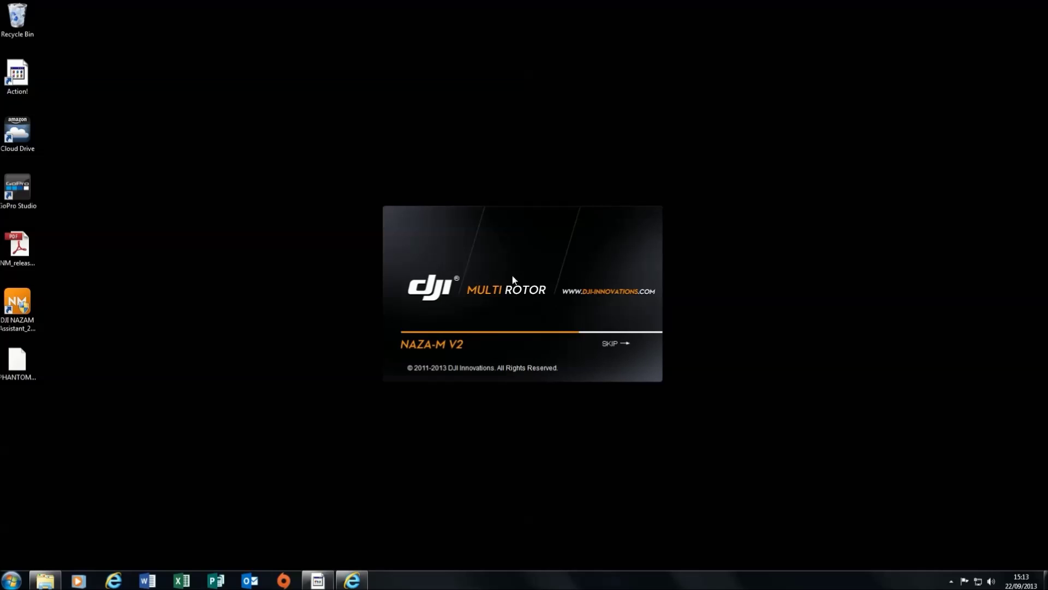
pyautogui.click(624, 343)
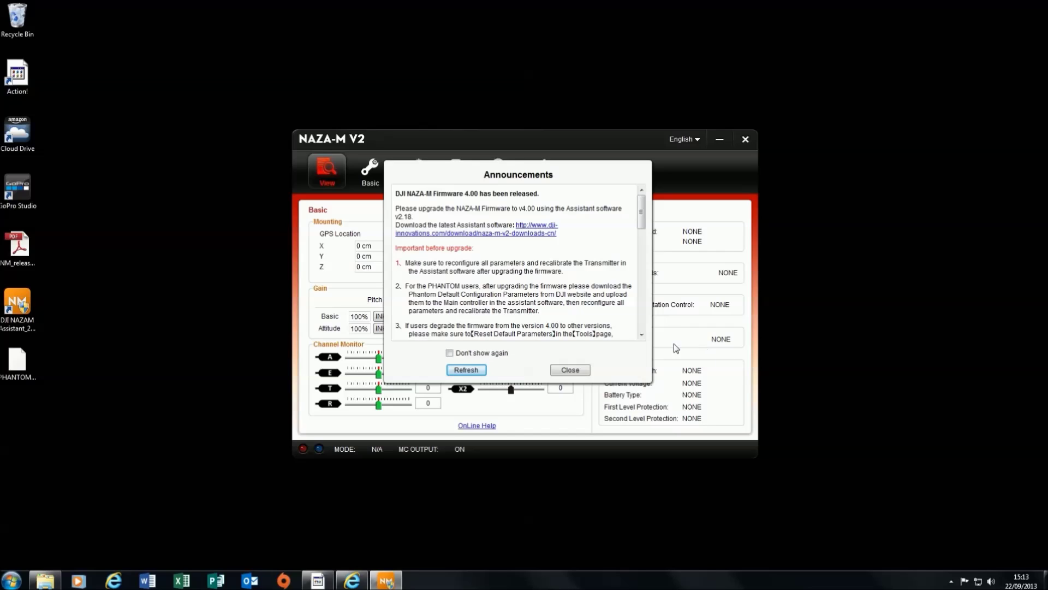
pyautogui.click(571, 370)
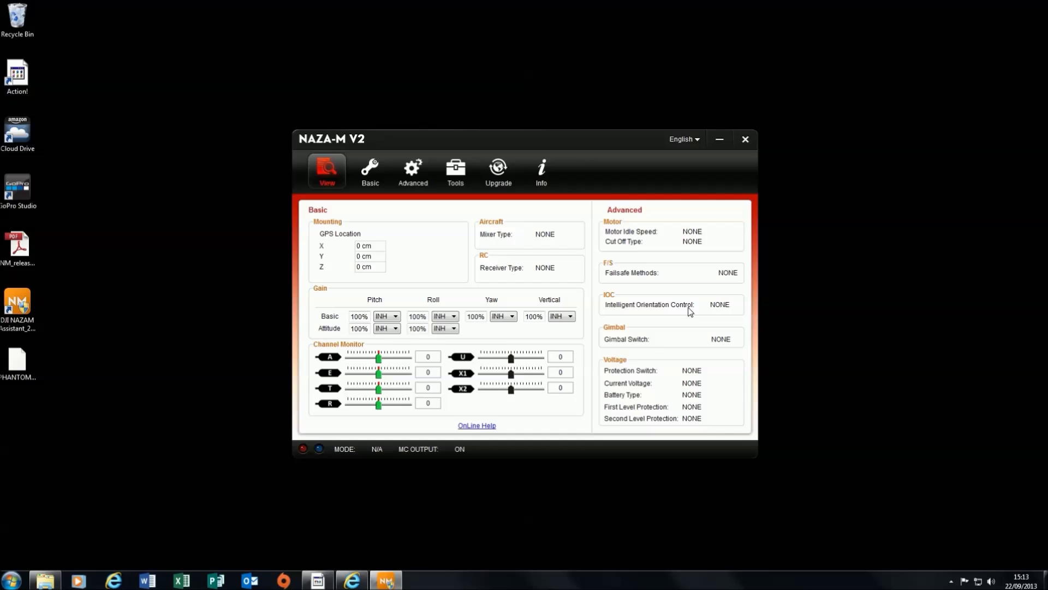
# - Upgrade the main controller firmware to version 4.00, accepting the safety warning and acknowledging completion
pyautogui.click(499, 174)
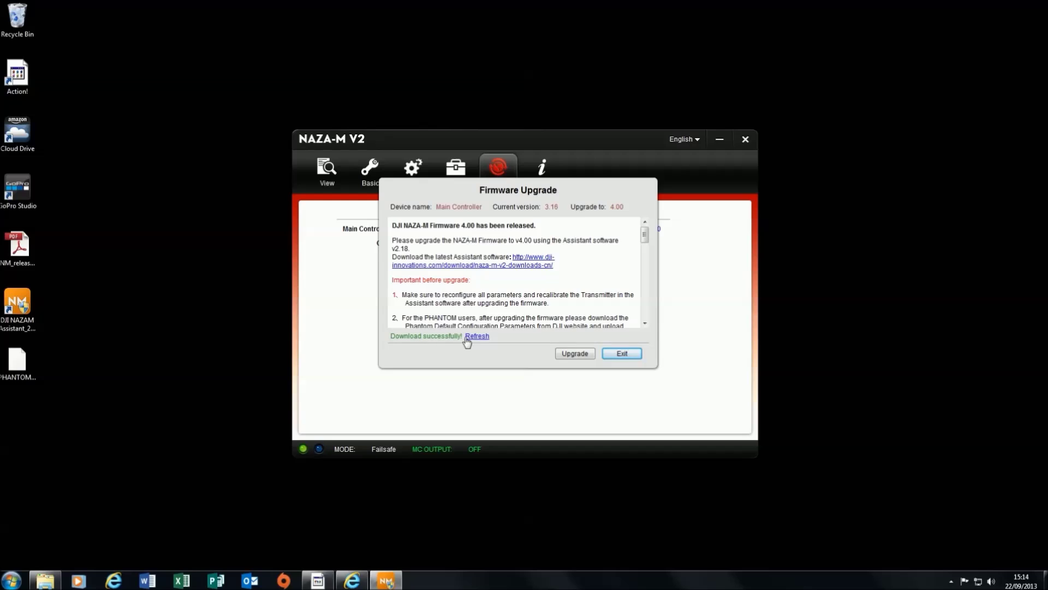
pyautogui.click(575, 355)
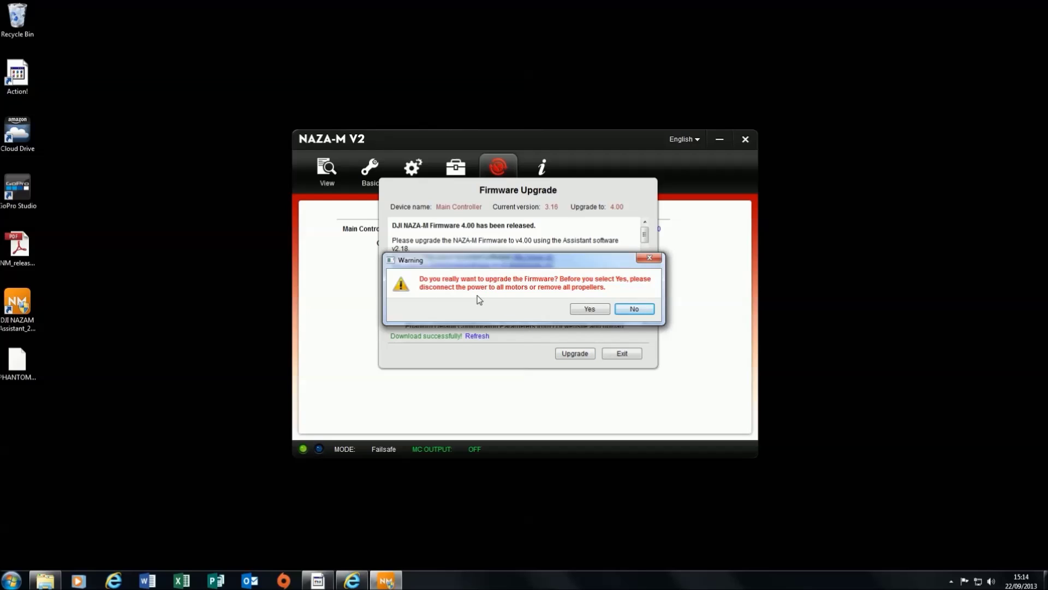
pyautogui.click(589, 309)
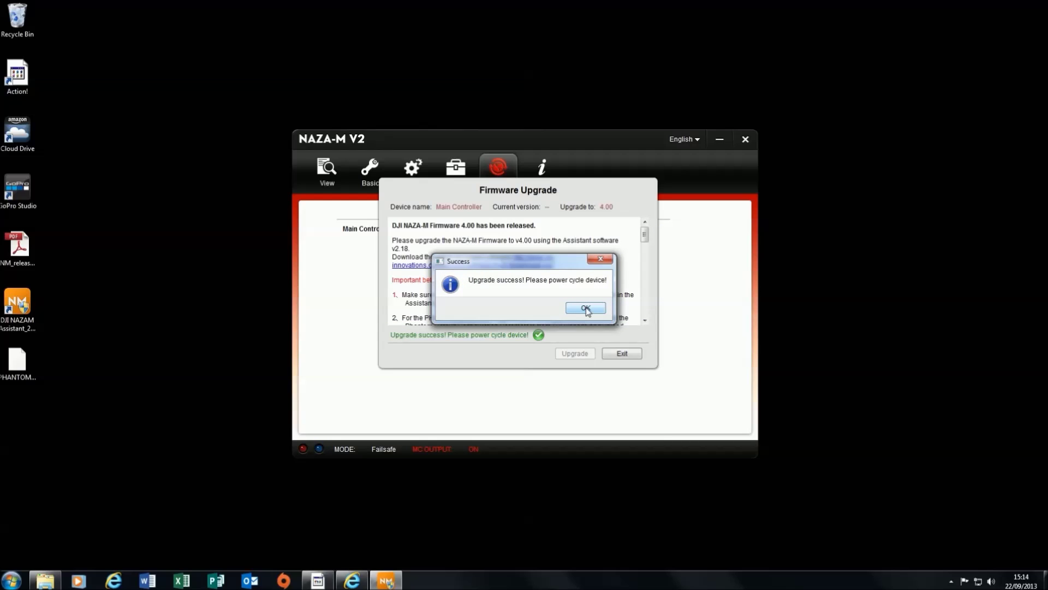
pyautogui.click(586, 309)
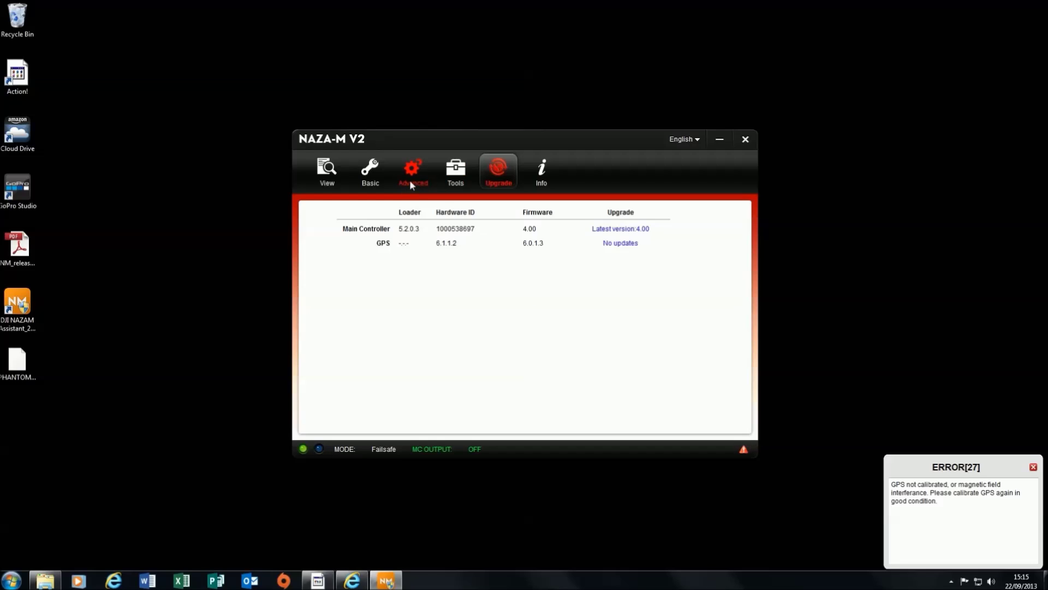
# - Examine the receiver type options in the basic RC settings, comparing PPM with D-Bus
pyautogui.click(366, 175)
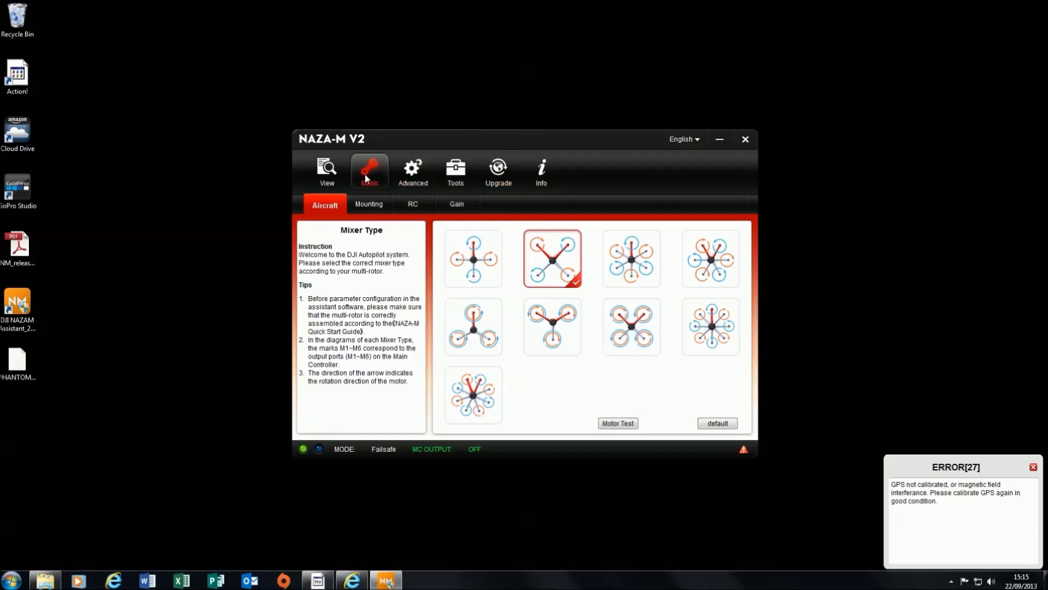
pyautogui.click(416, 203)
pyautogui.moveTo(519, 246)
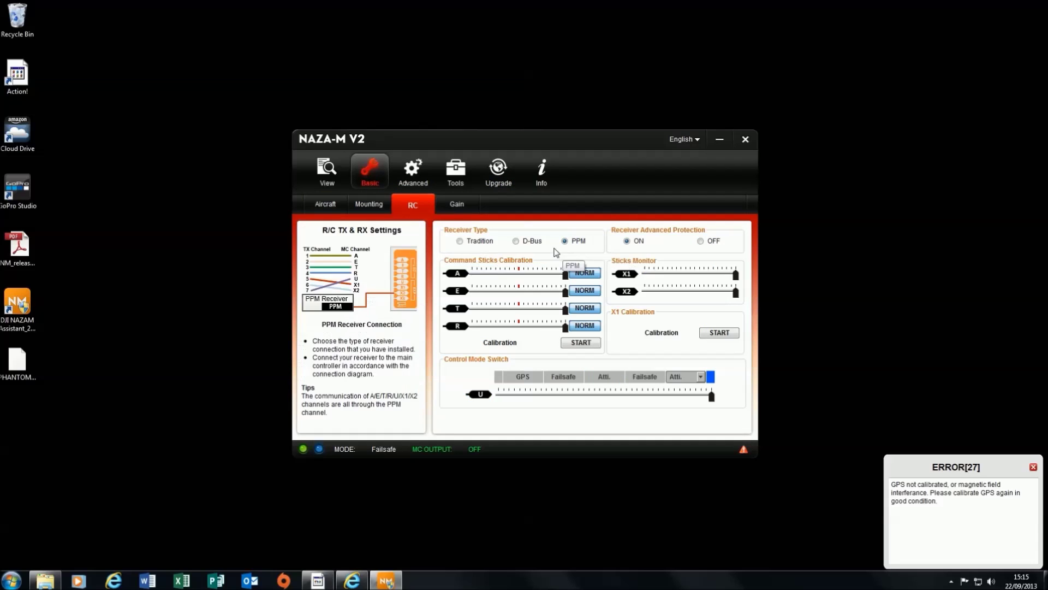
pyautogui.moveTo(580, 250)
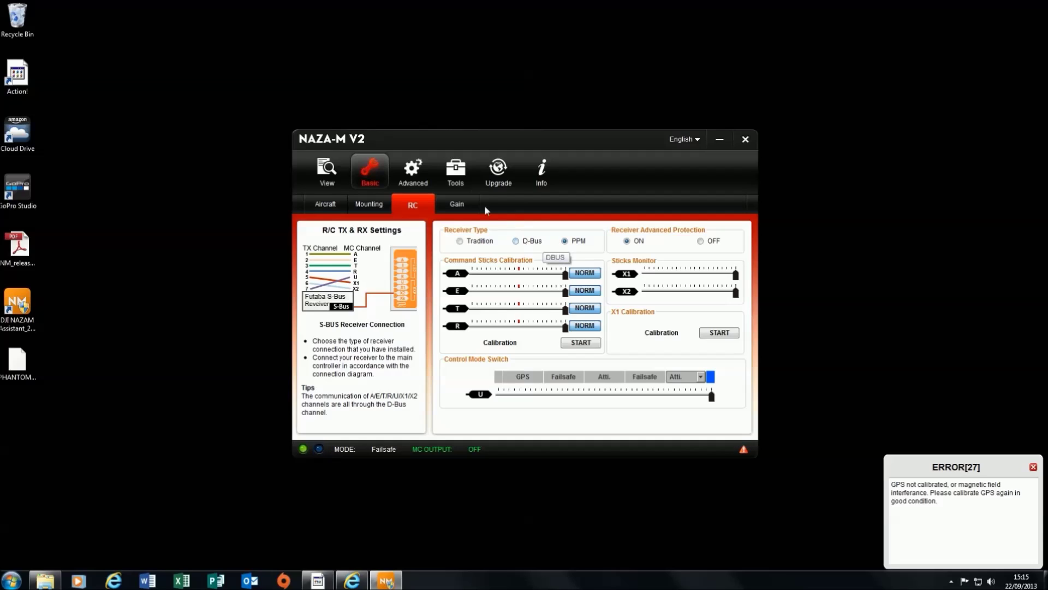
# - Import parameters from PHANTOM_Default_Configuration_FW4.00.nazam on the desktop and review the resulting configuration in the overview
pyautogui.click(455, 171)
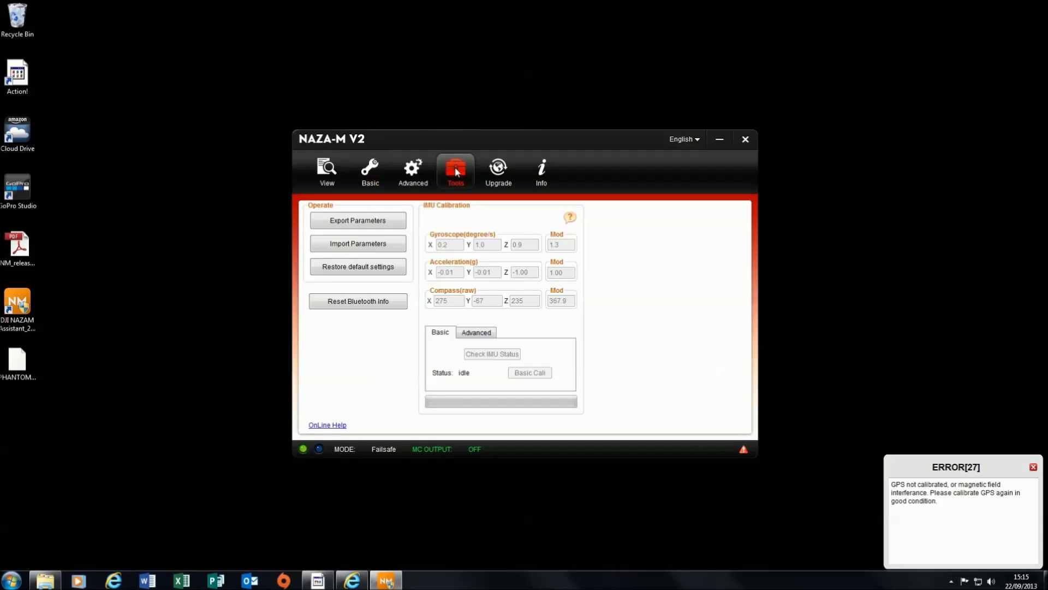
pyautogui.click(376, 244)
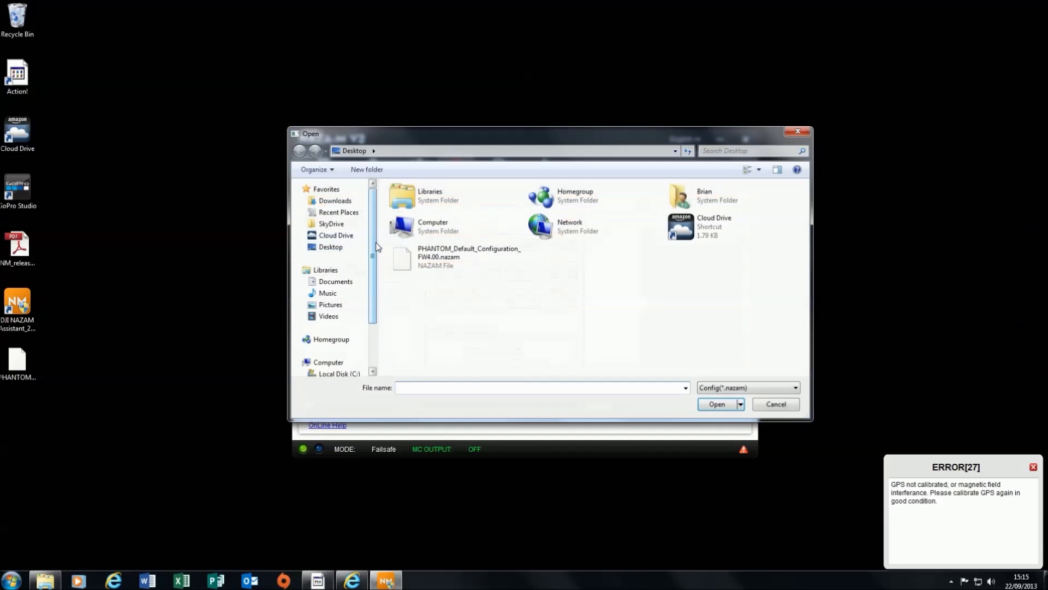
pyautogui.click(440, 261)
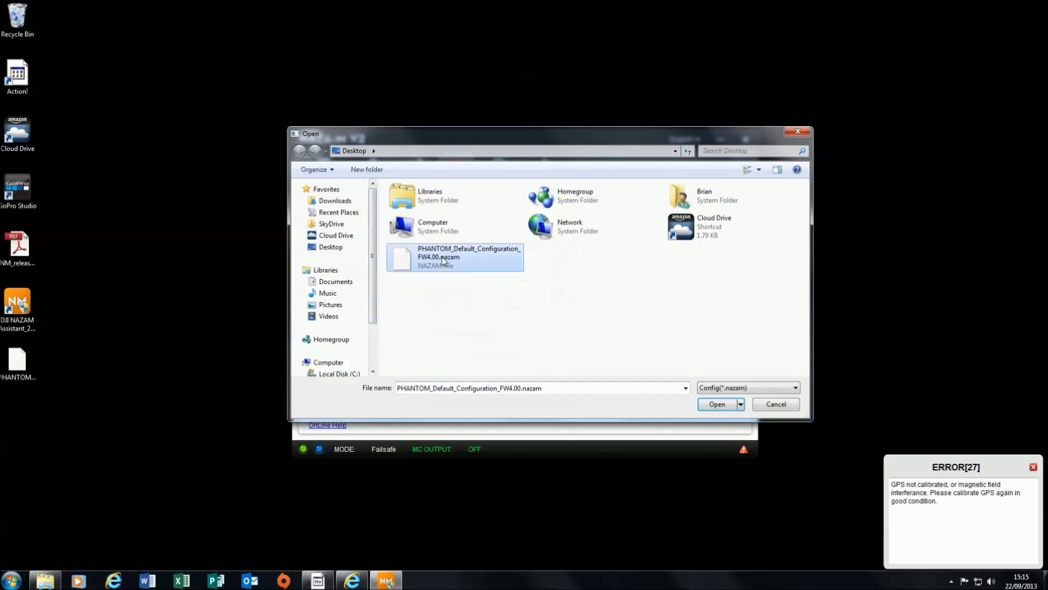
pyautogui.click(717, 404)
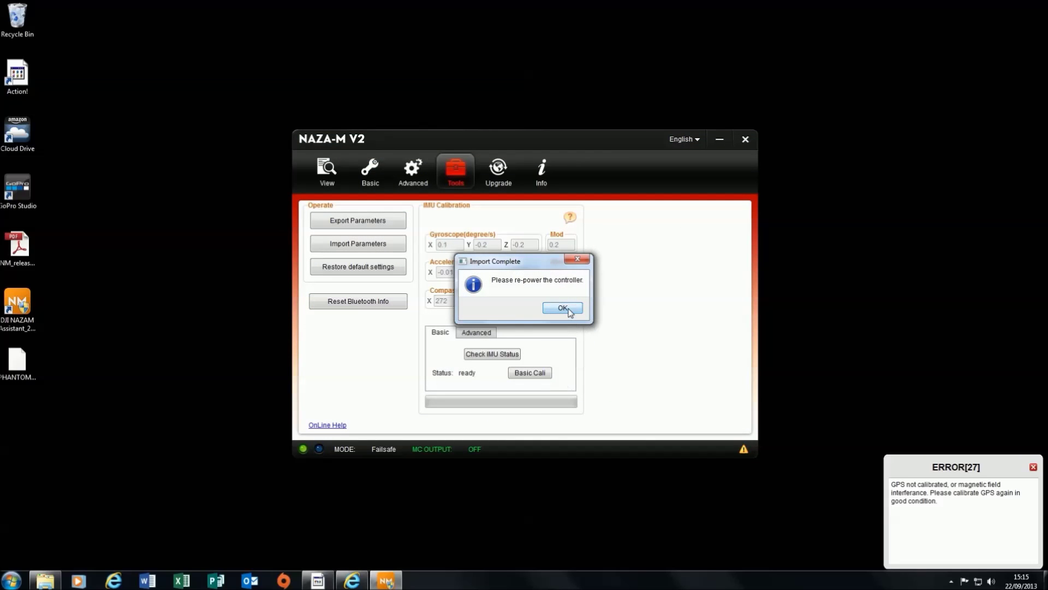
pyautogui.click(565, 308)
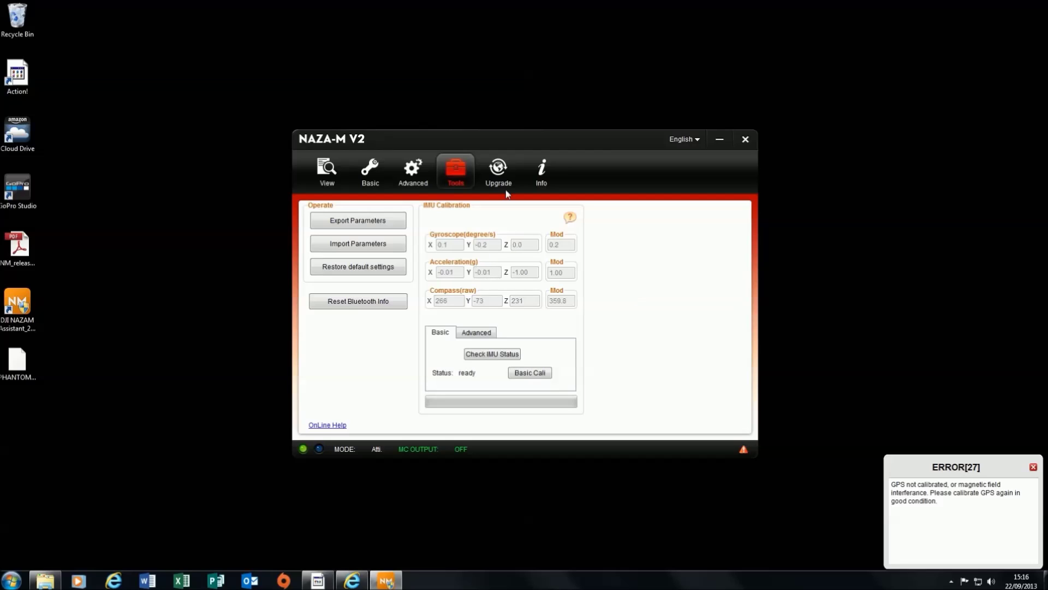
pyautogui.click(336, 173)
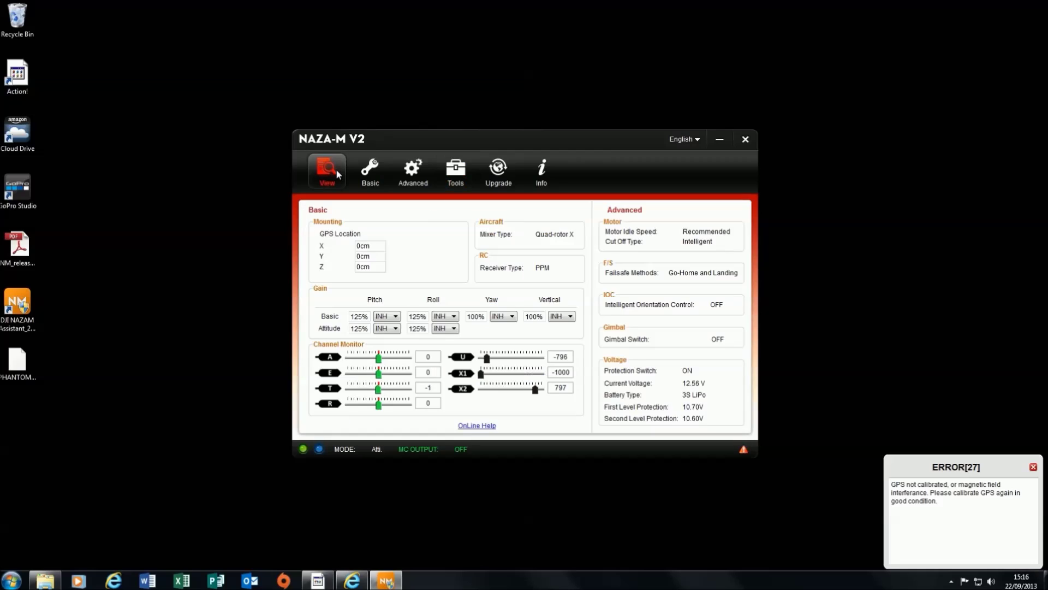
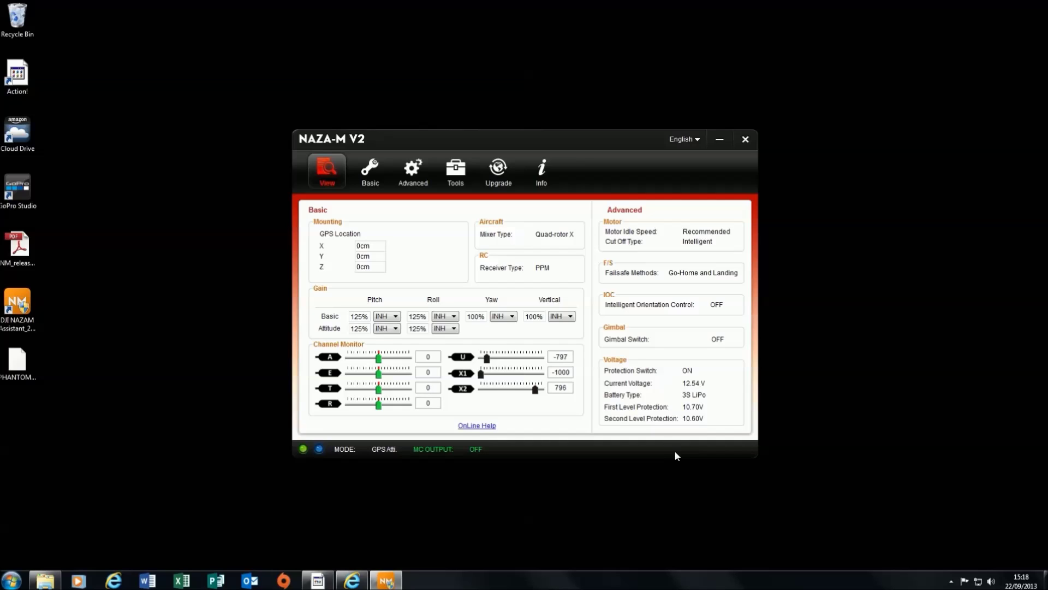
# - Enable Intelligent Orientation Control in the advanced settings
pyautogui.click(419, 172)
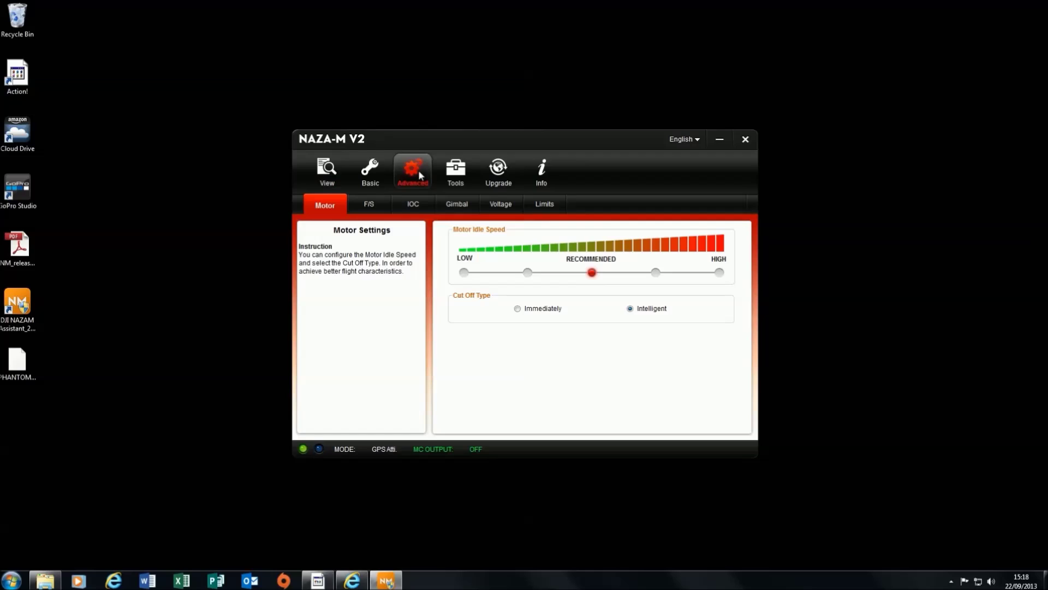
pyautogui.click(412, 206)
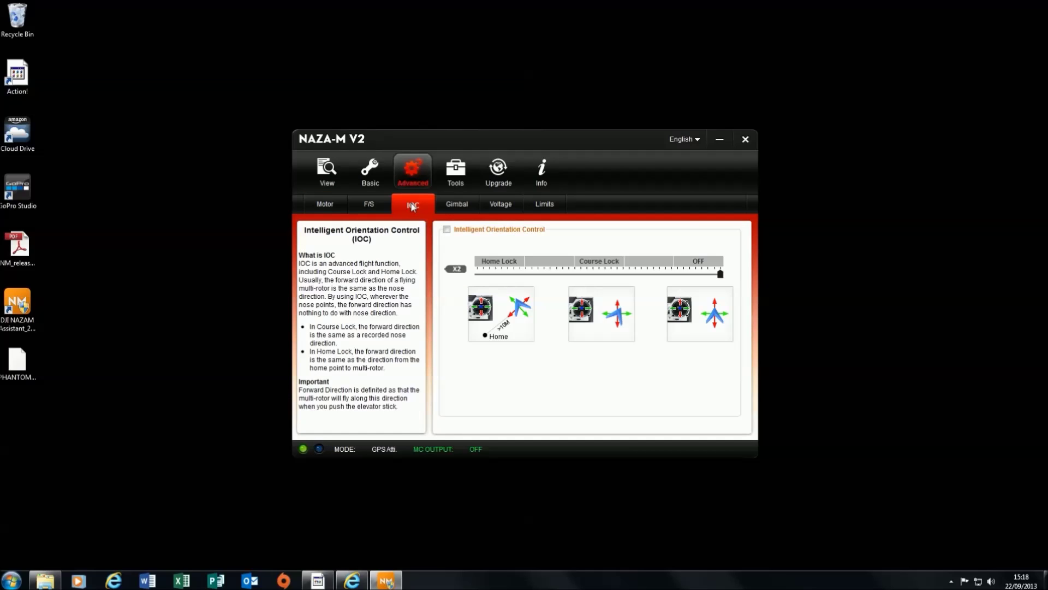
pyautogui.click(447, 231)
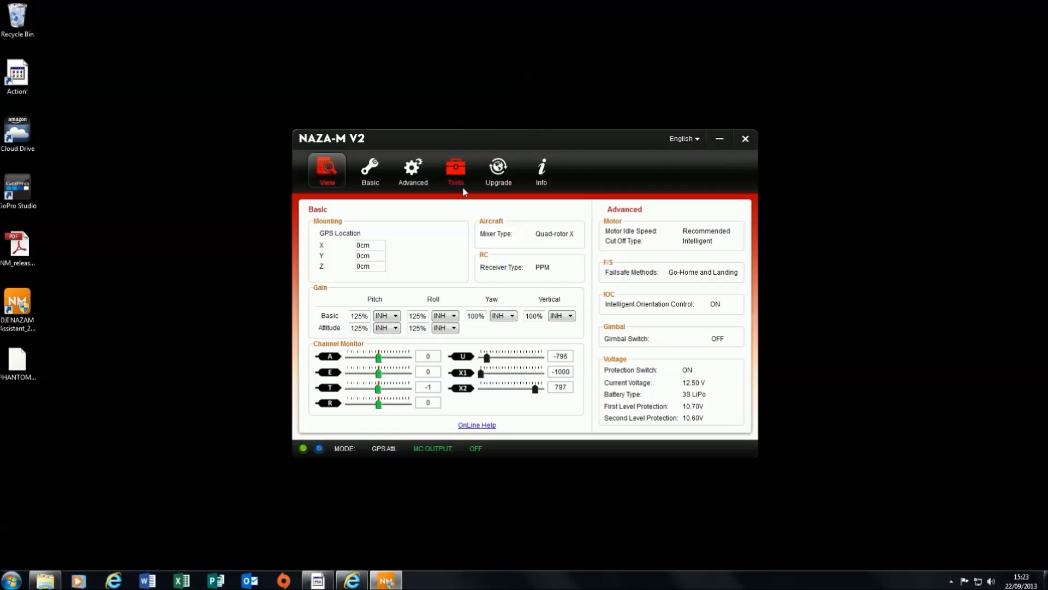
# - Check the IMU status to find out whether calibration is needed and dismiss the result
pyautogui.click(458, 172)
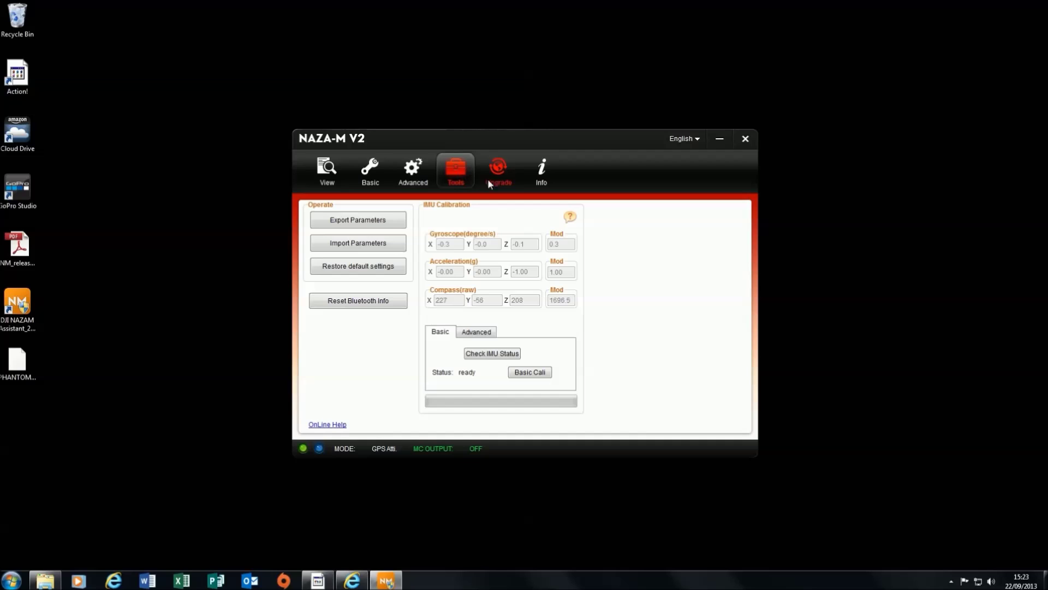
pyautogui.click(490, 353)
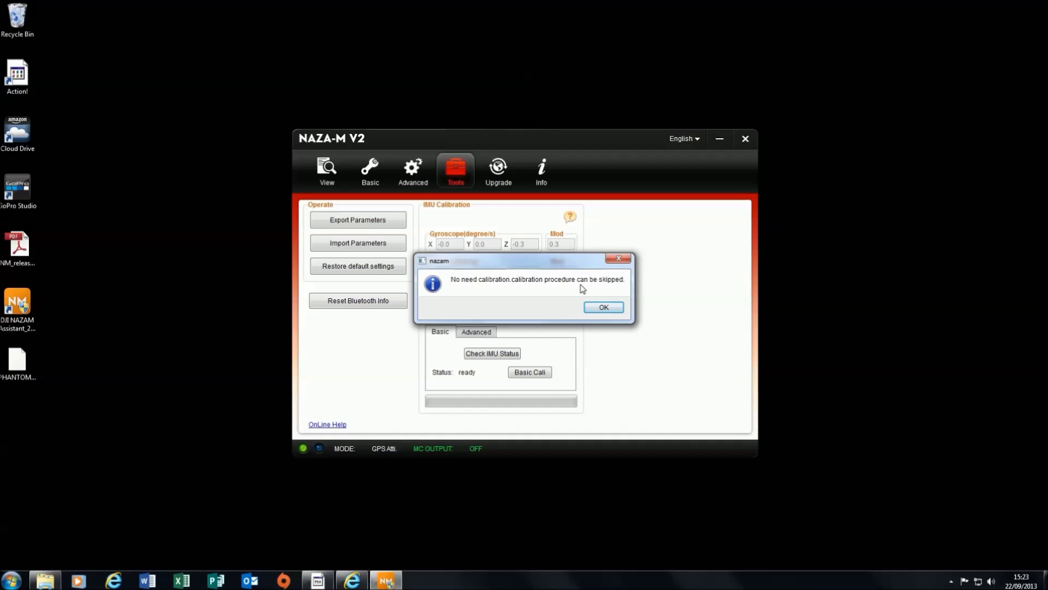
pyautogui.click(603, 310)
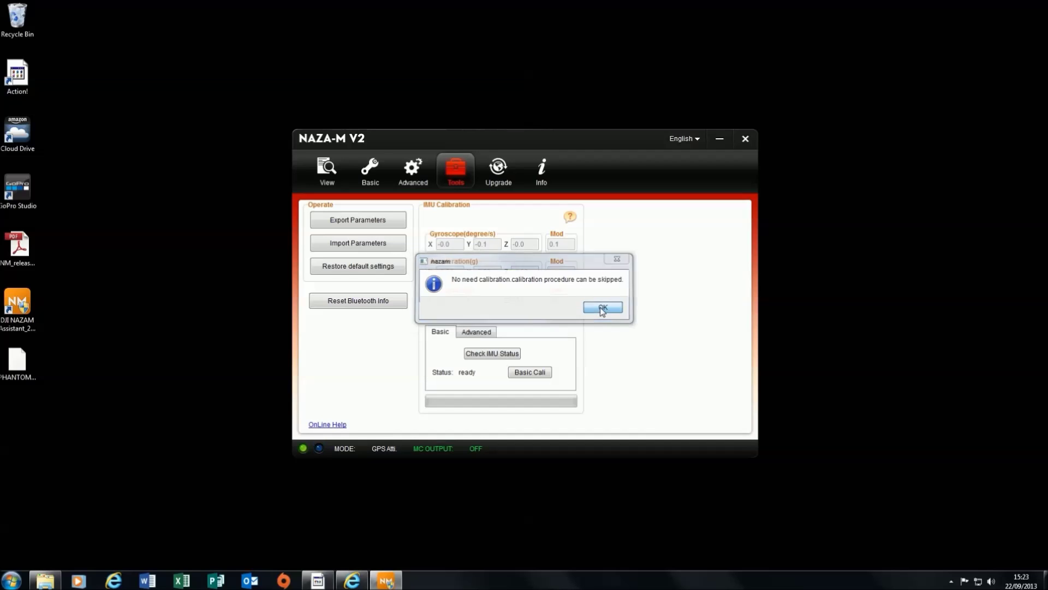
# - Start the advanced IMU calibration and accept both reminders to keep the main controller stationary and horizontal
pyautogui.click(488, 333)
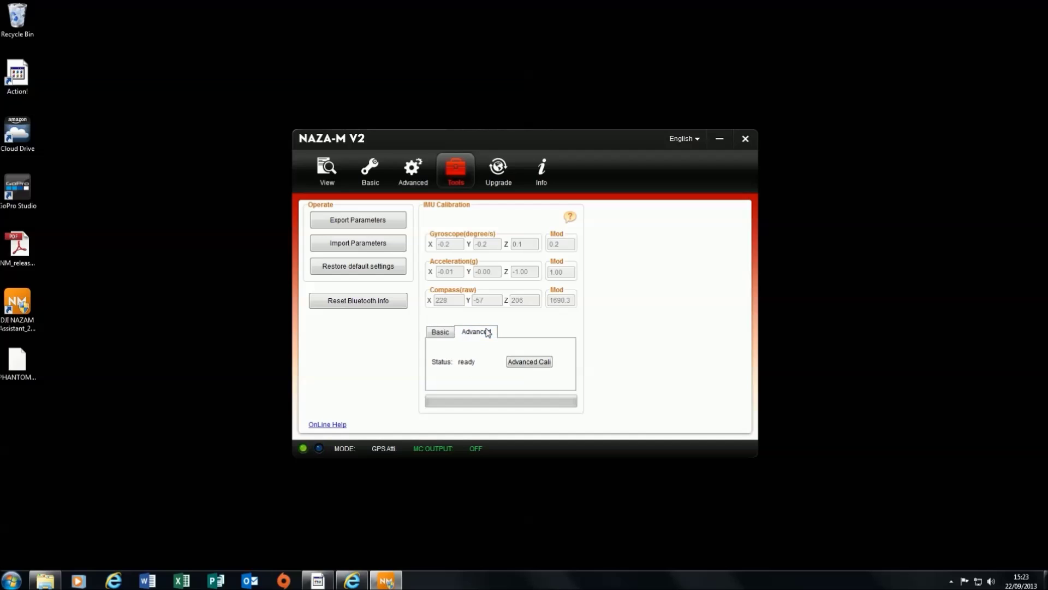
pyautogui.click(544, 362)
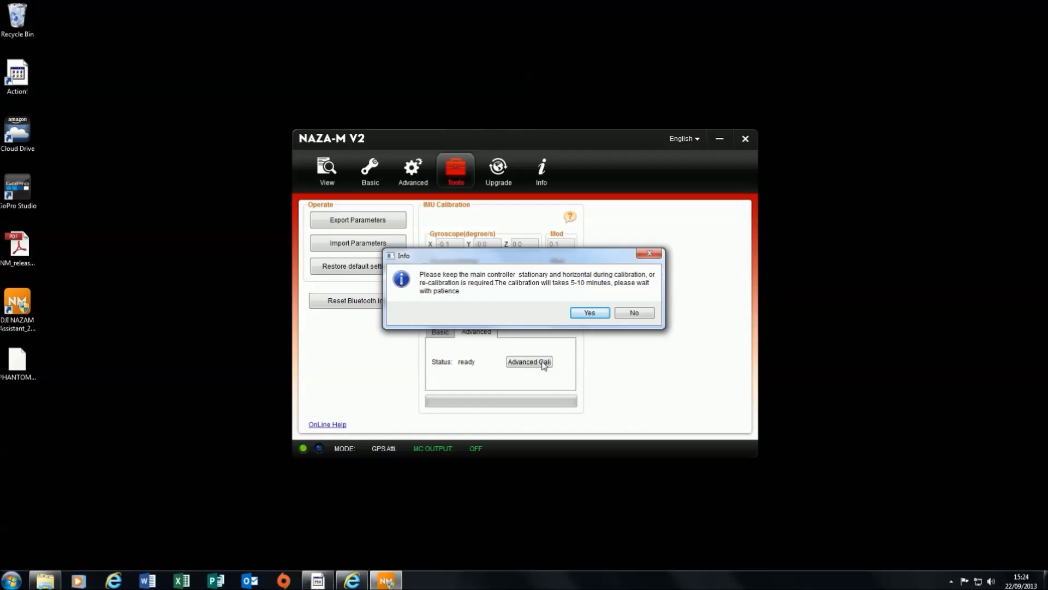
pyautogui.click(583, 314)
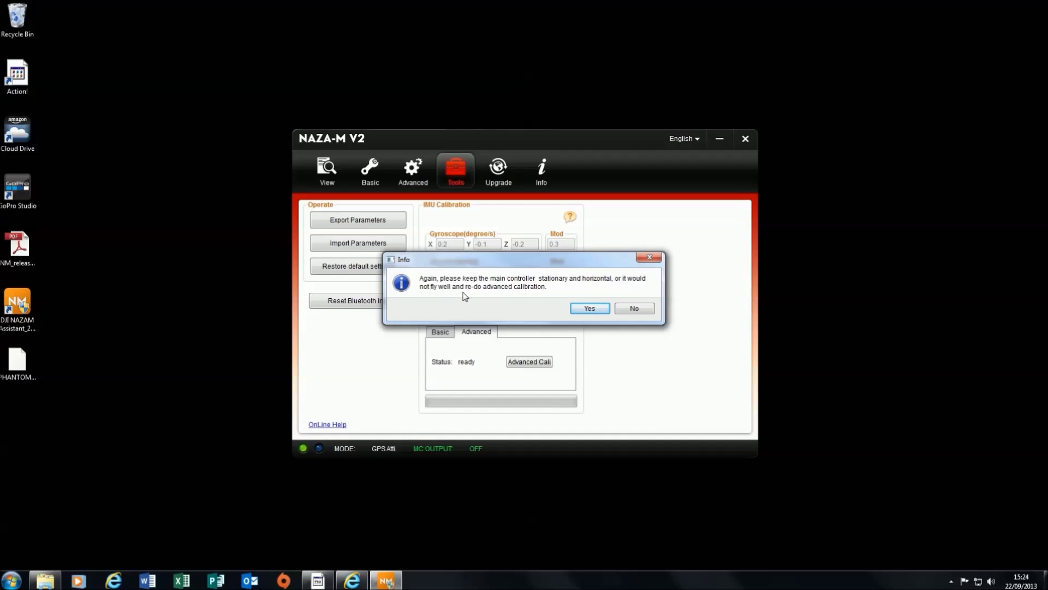
pyautogui.click(589, 309)
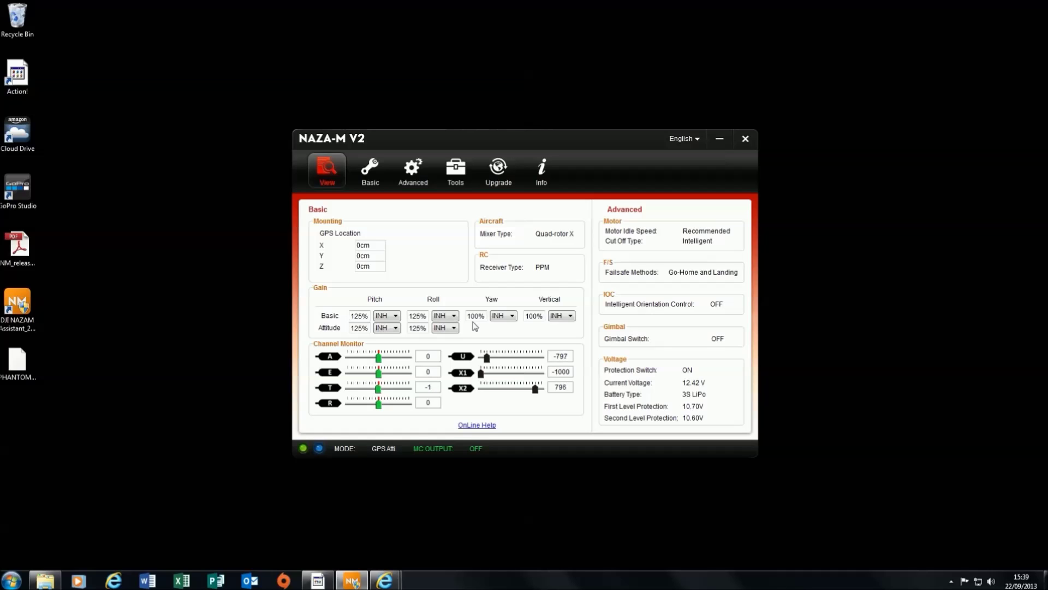
# - Switch to the NAZA-M quick start PDF in Internet Explorer and highlight the F450's recommended basic and attitude gains
pyautogui.moveTo(384, 579)
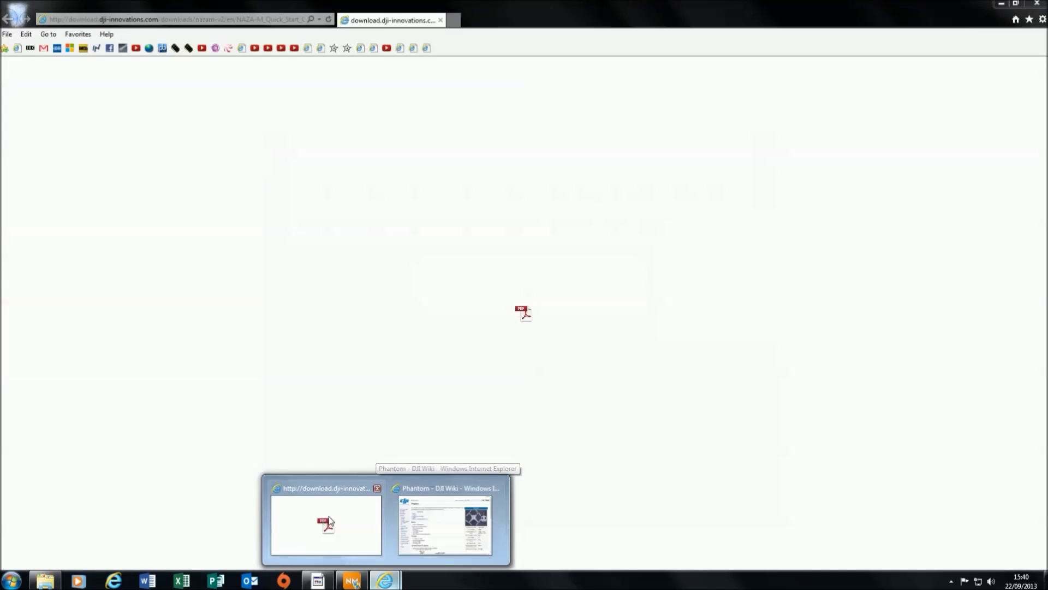
pyautogui.click(329, 521)
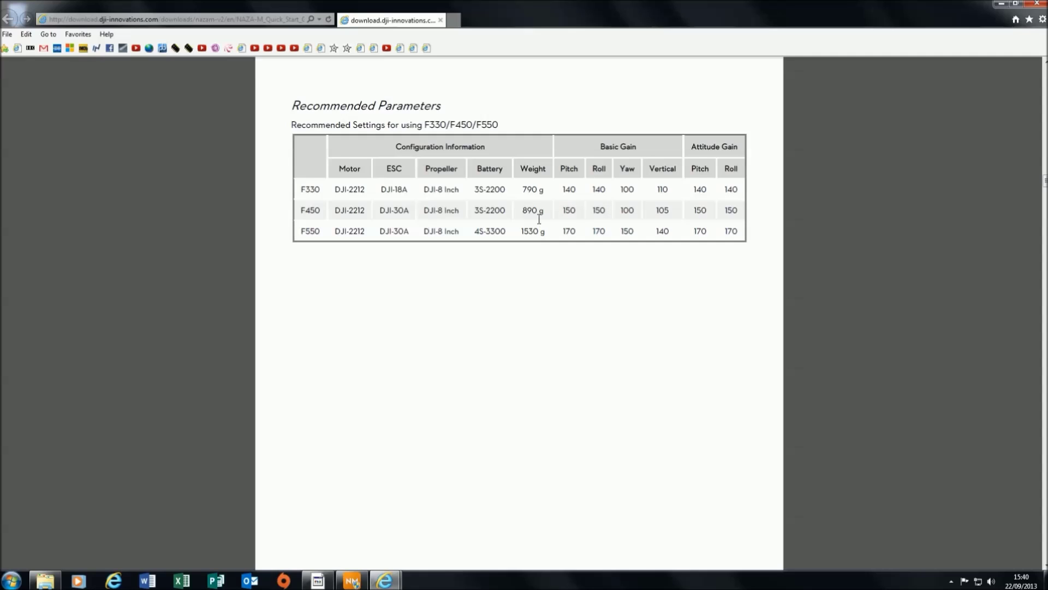
pyautogui.moveTo(560, 211); pyautogui.dragTo(716, 215)
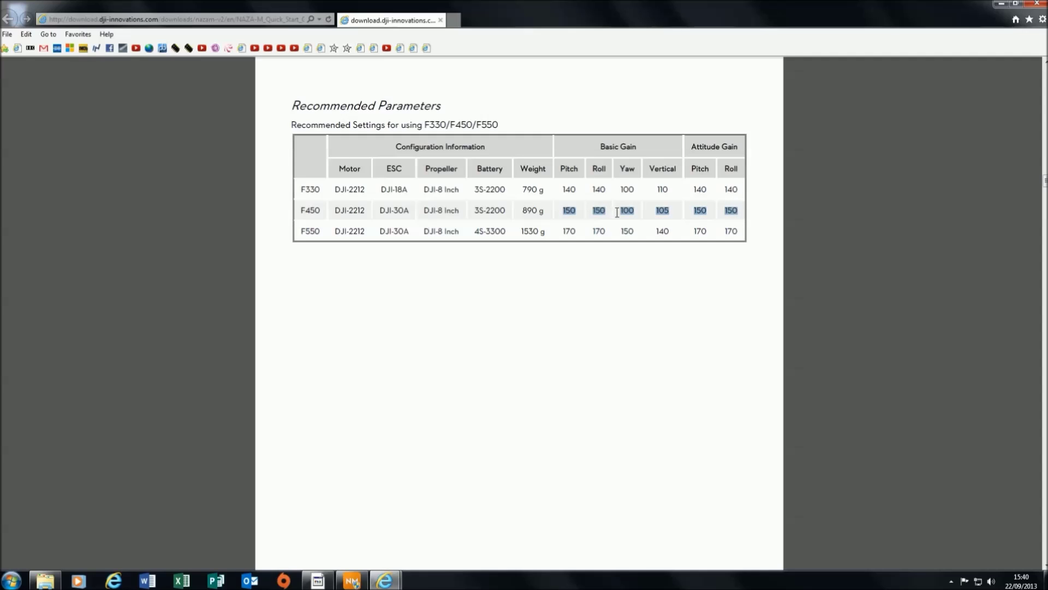
pyautogui.moveTo(578, 214); pyautogui.dragTo(573, 216)
pyautogui.moveTo(573, 216); pyautogui.dragTo(539, 208)
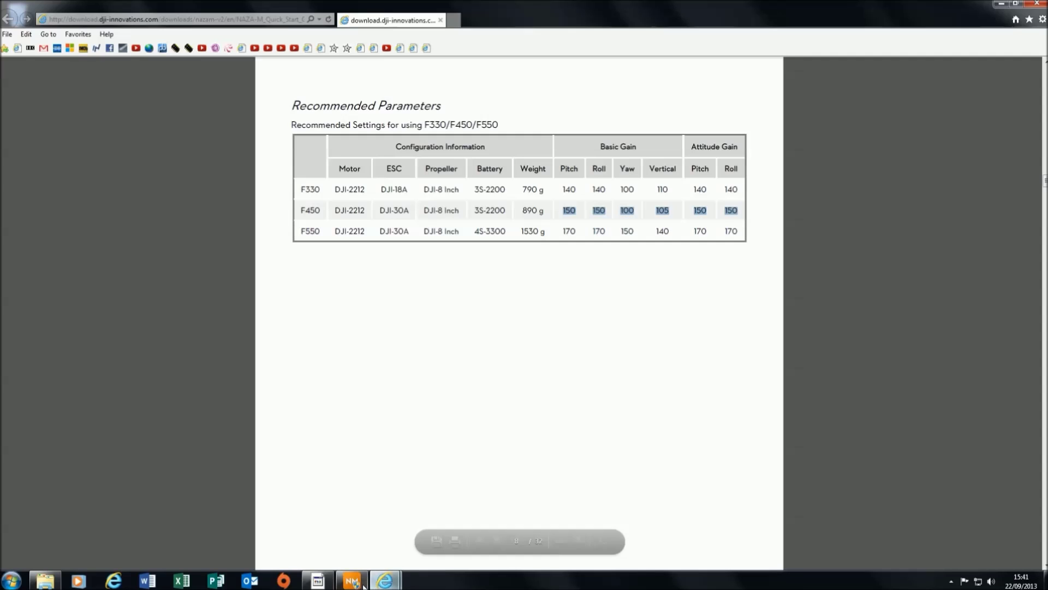
# - Switch to the NAZAM Assistant, keep the F450 gains readable above it, and set basic gains to 150% pitch, 150% roll and 105% vertical
pyautogui.moveTo(547, 137); pyautogui.dragTo(564, 233)
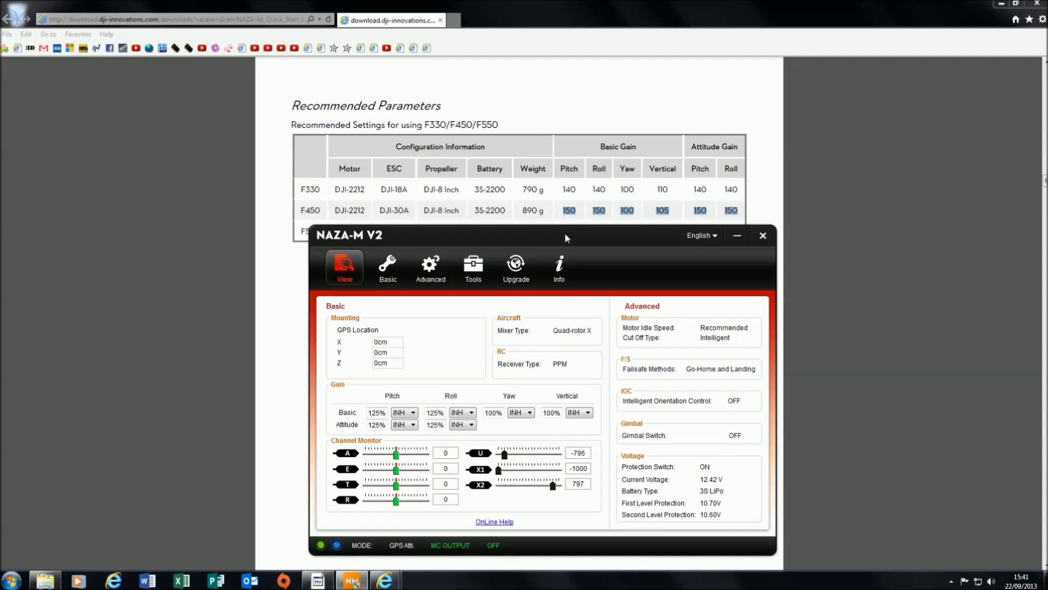
pyautogui.click(377, 413)
pyautogui.write('50')
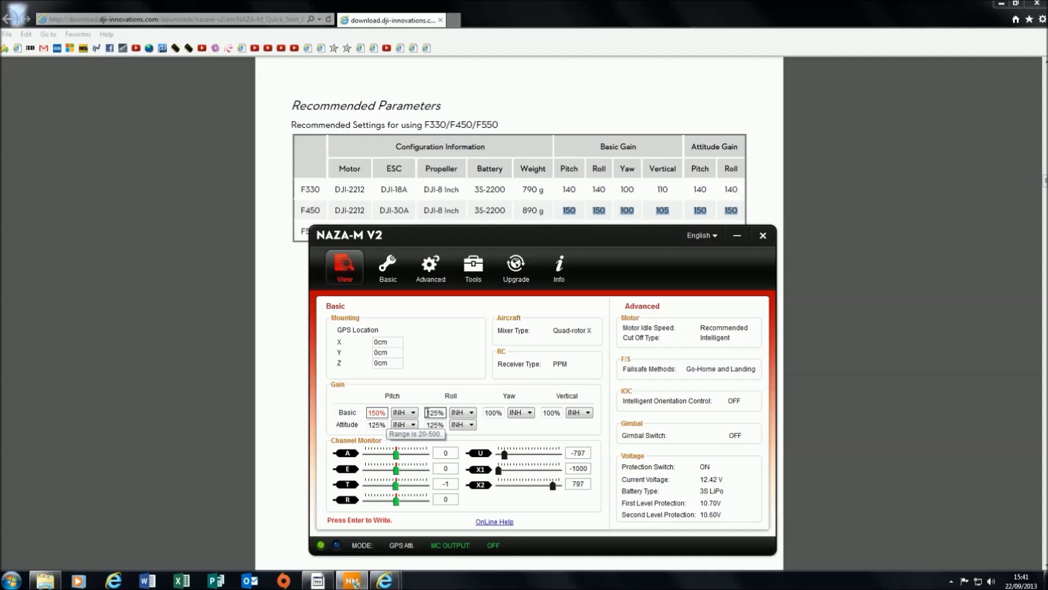
pyautogui.moveTo(440, 412); pyautogui.dragTo(431, 413)
pyautogui.write('50')
pyautogui.click(484, 416)
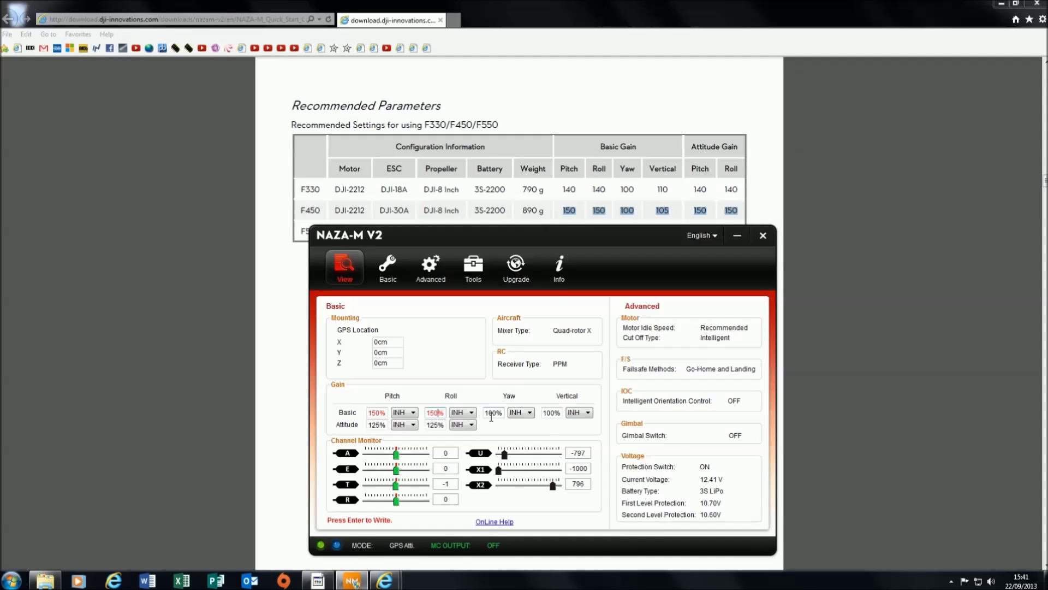
pyautogui.click(557, 414)
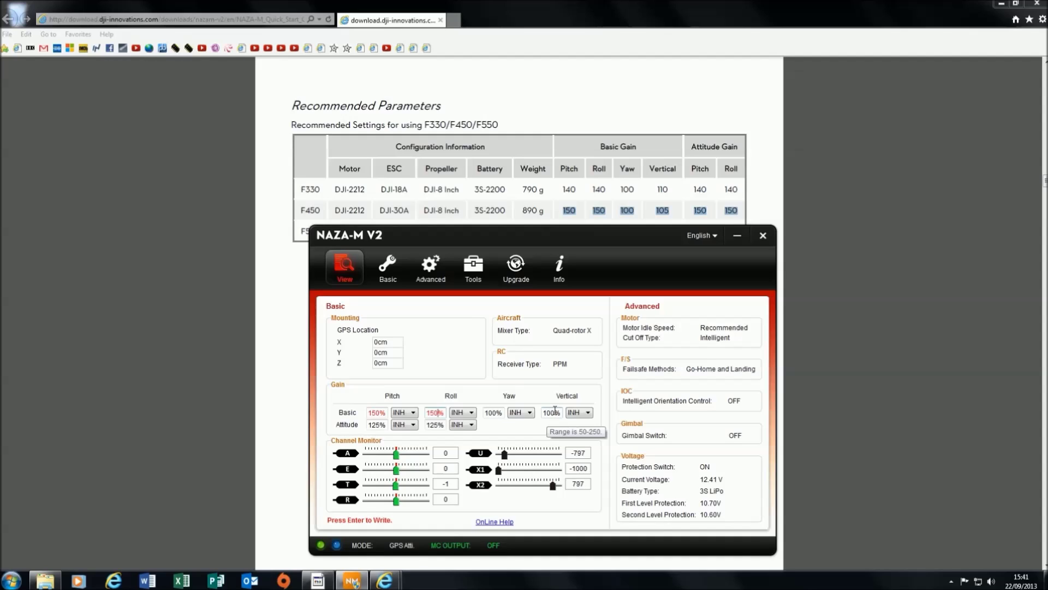
pyautogui.press('BackSpace')
pyautogui.write('5')
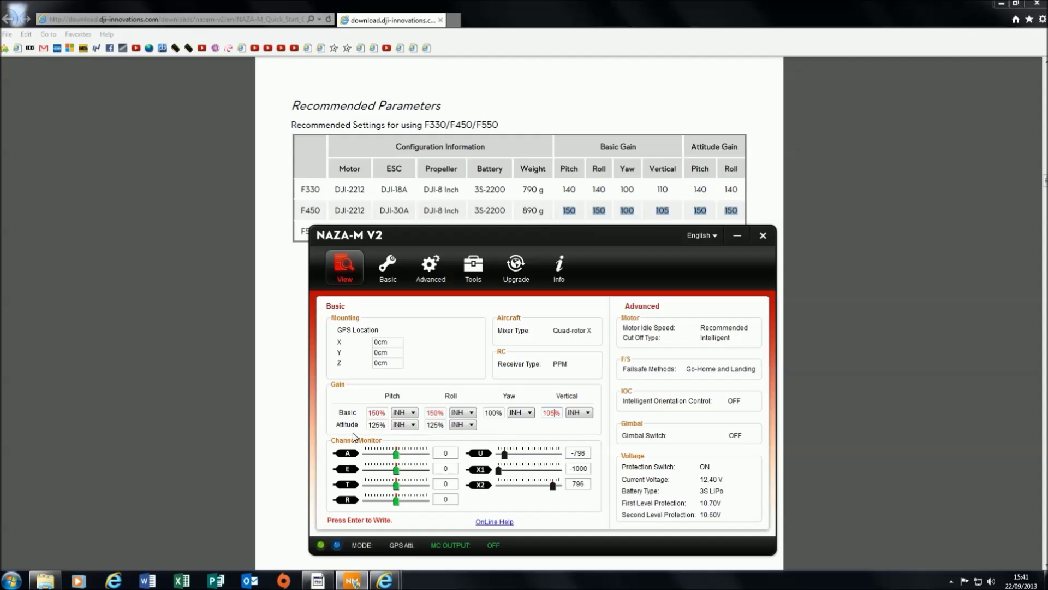
# - Set the attitude gains for both pitch and roll to 150%
pyautogui.moveTo(372, 425); pyautogui.dragTo(377, 424)
pyautogui.write('50')
pyautogui.click(427, 426)
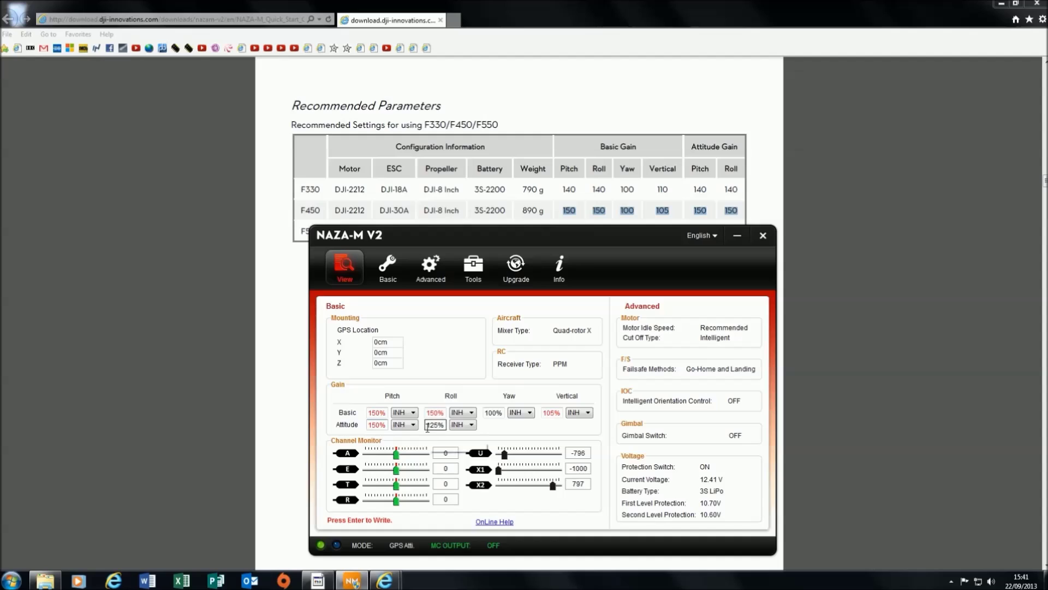
pyautogui.moveTo(430, 425); pyautogui.dragTo(434, 426)
pyautogui.write('50')
pyautogui.moveTo(615, 232); pyautogui.dragTo(575, 130)
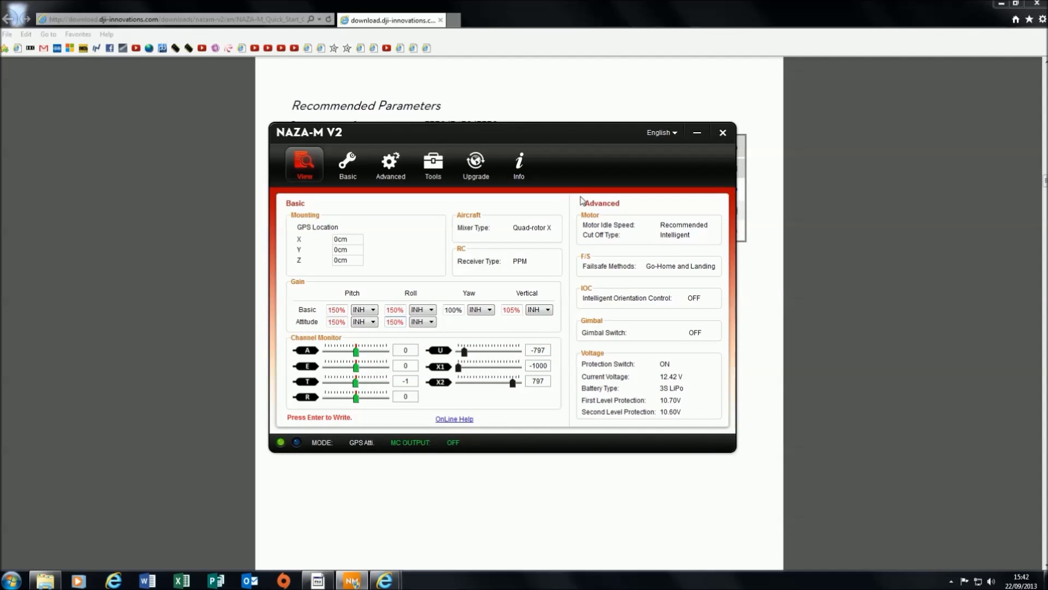